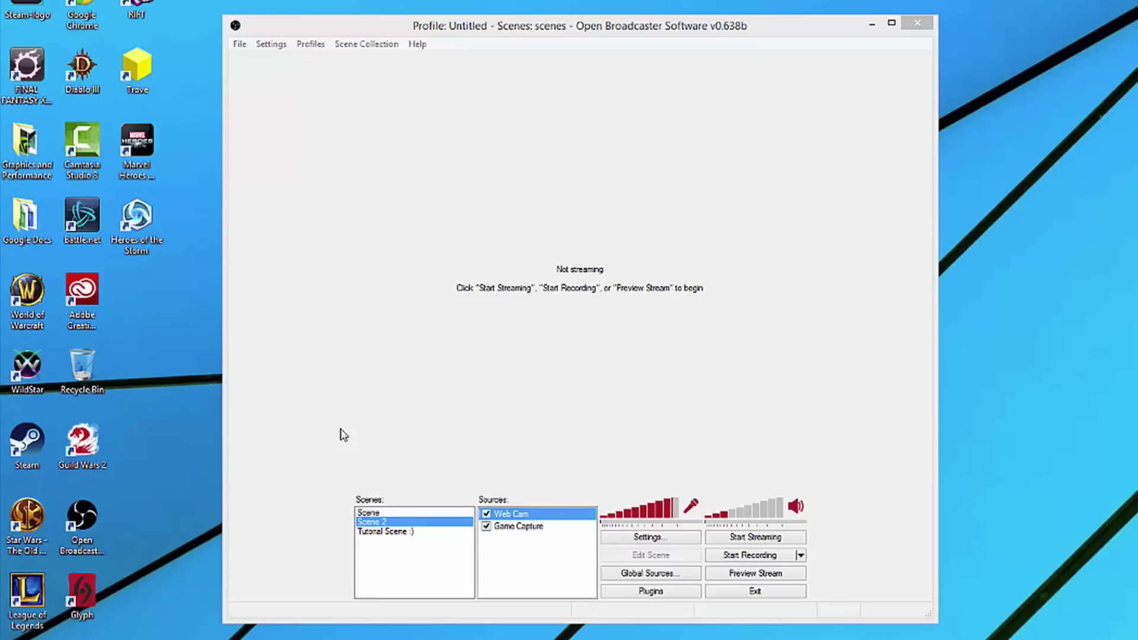
# Open the program settings and examine the general and encoding options
pyautogui.moveTo(535, 26); pyautogui.dragTo(506, 17)
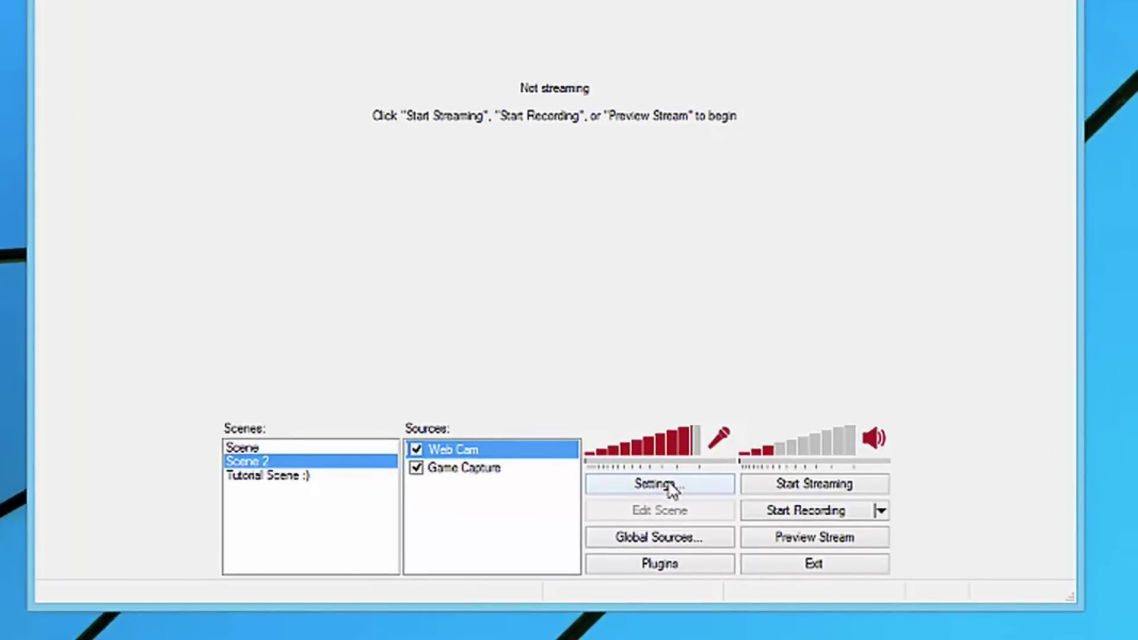
pyautogui.click(668, 484)
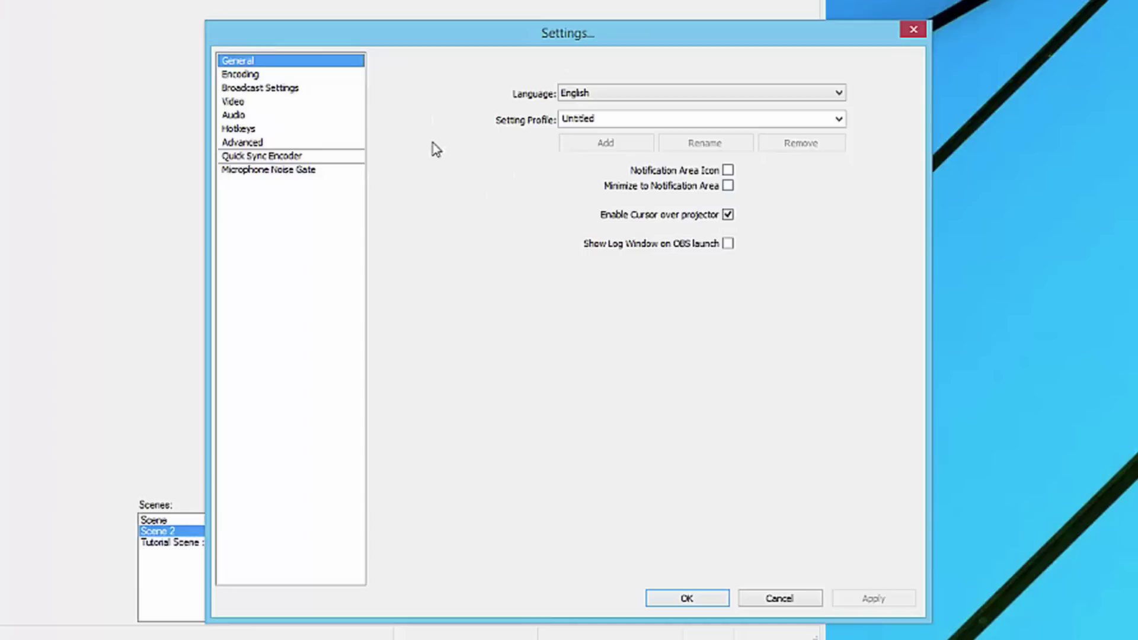
pyautogui.click(242, 75)
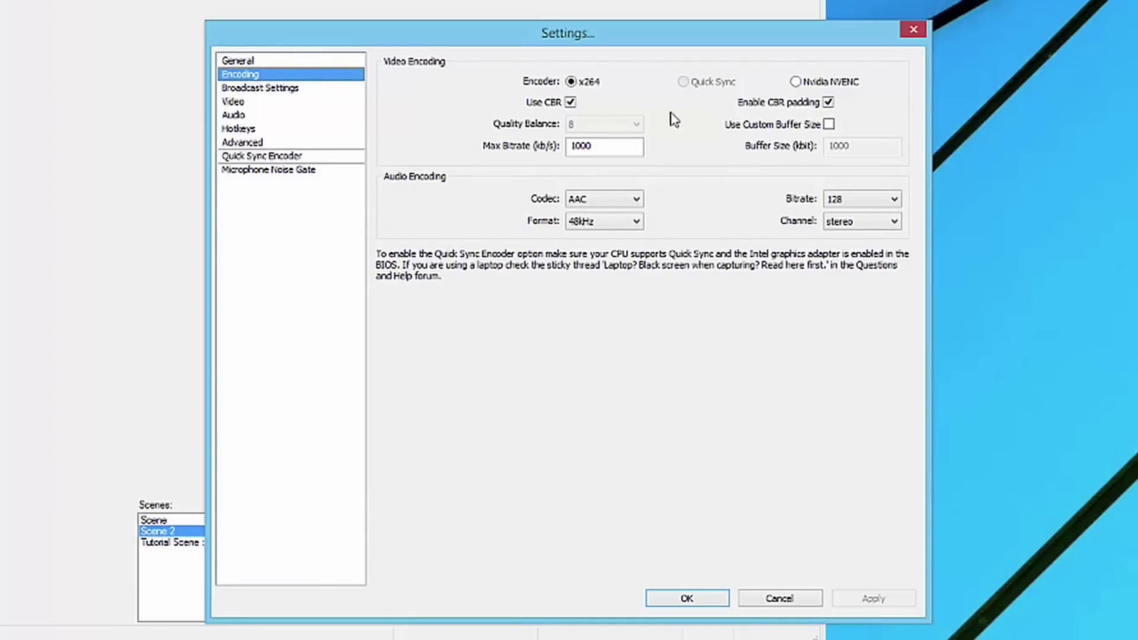
# In the broadcast settings, choose US East: New York, NY as the Twitch server, saving the changes when moving to the video settings
pyautogui.click(259, 90)
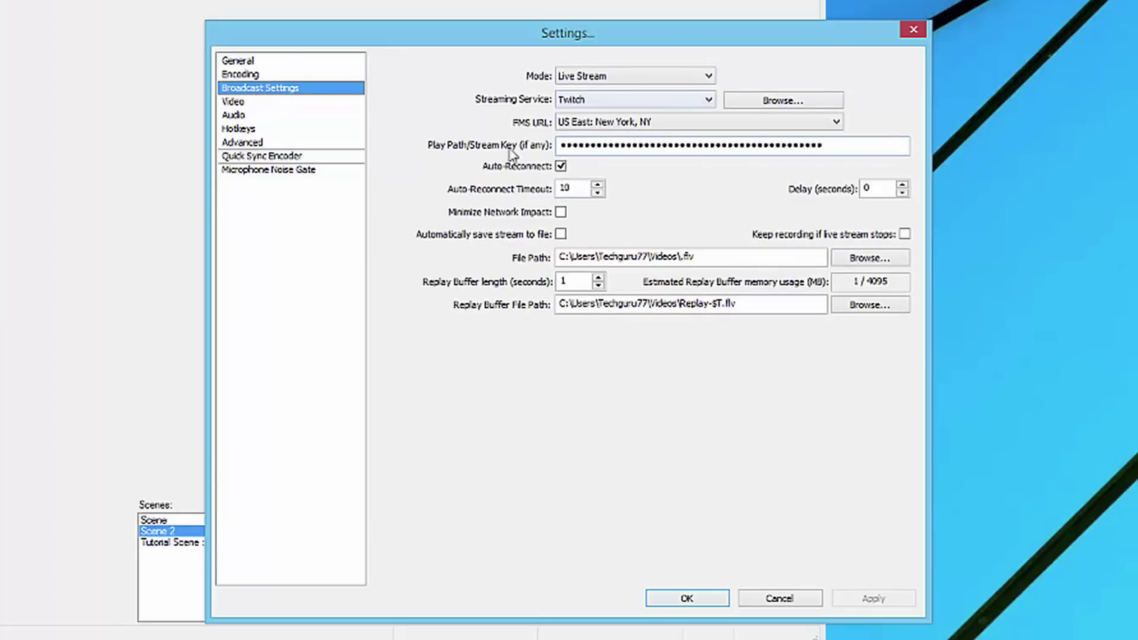
pyautogui.click(613, 122)
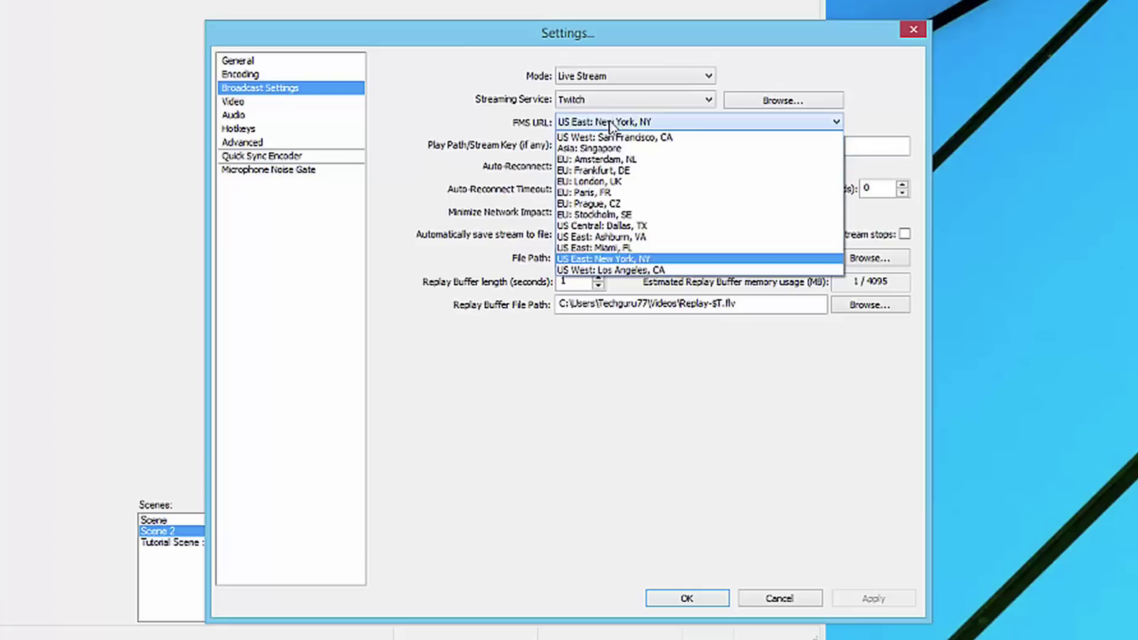
pyautogui.click(589, 259)
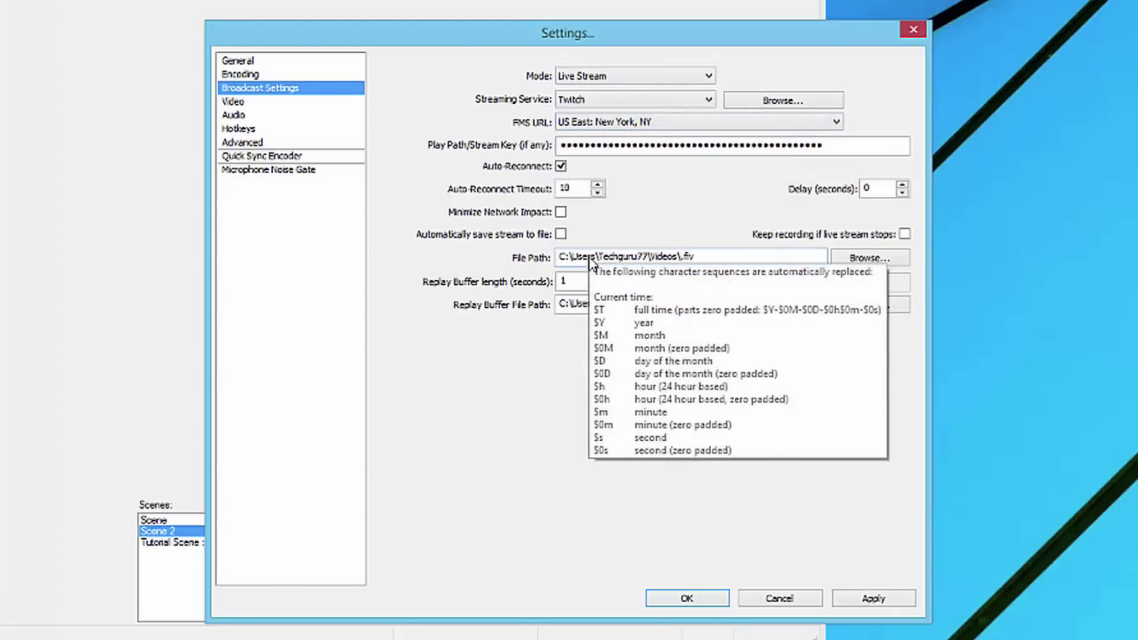
pyautogui.click(596, 147)
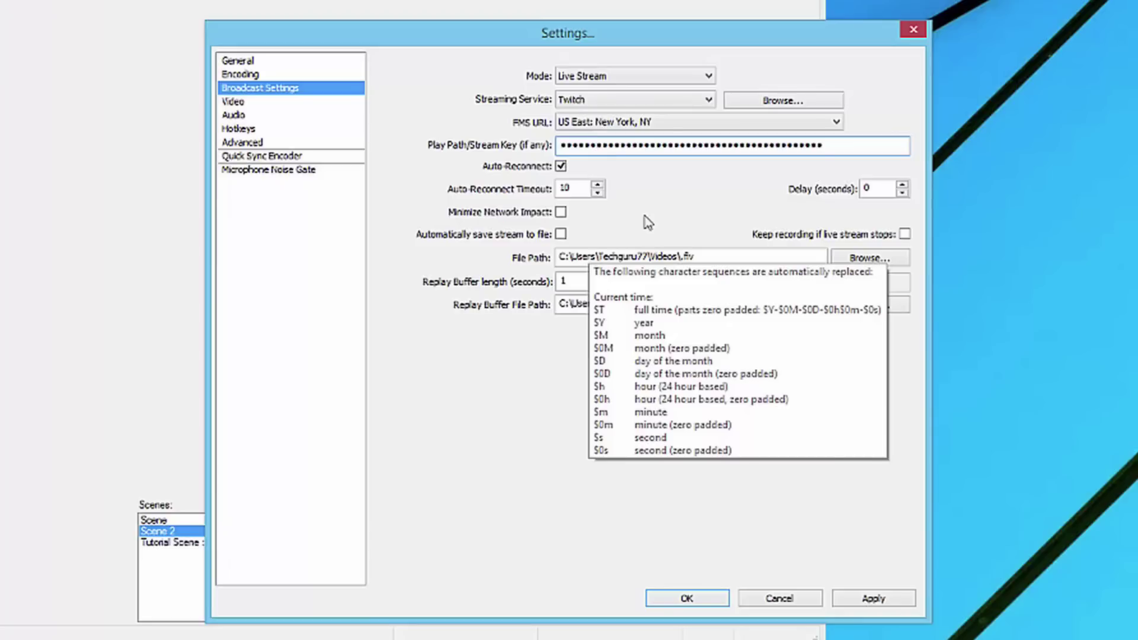
pyautogui.click(234, 102)
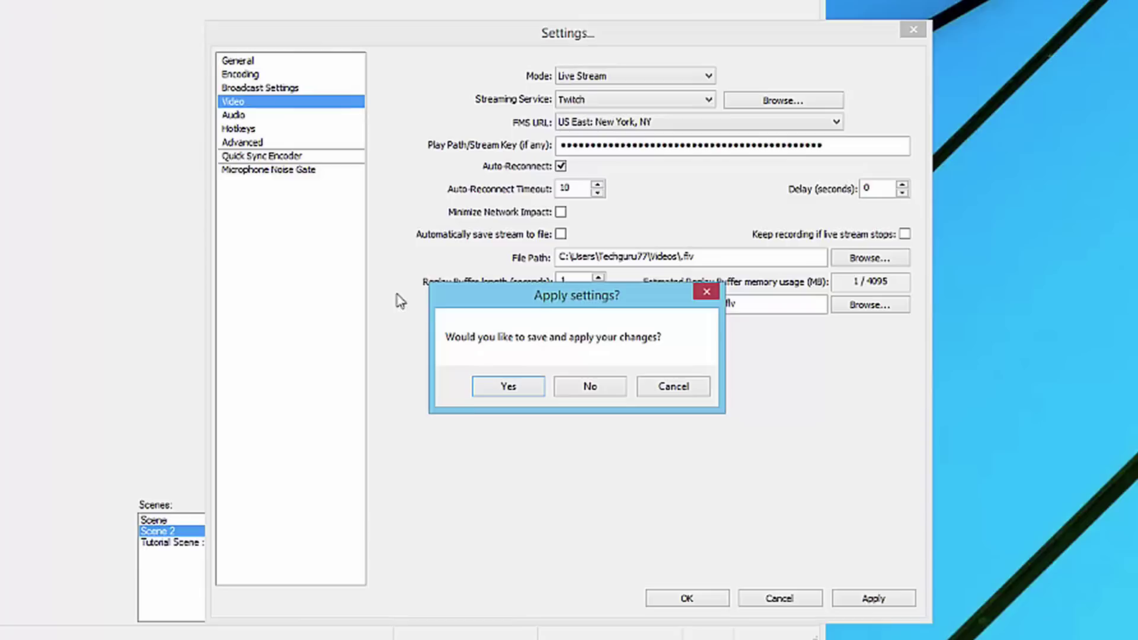
pyautogui.click(504, 391)
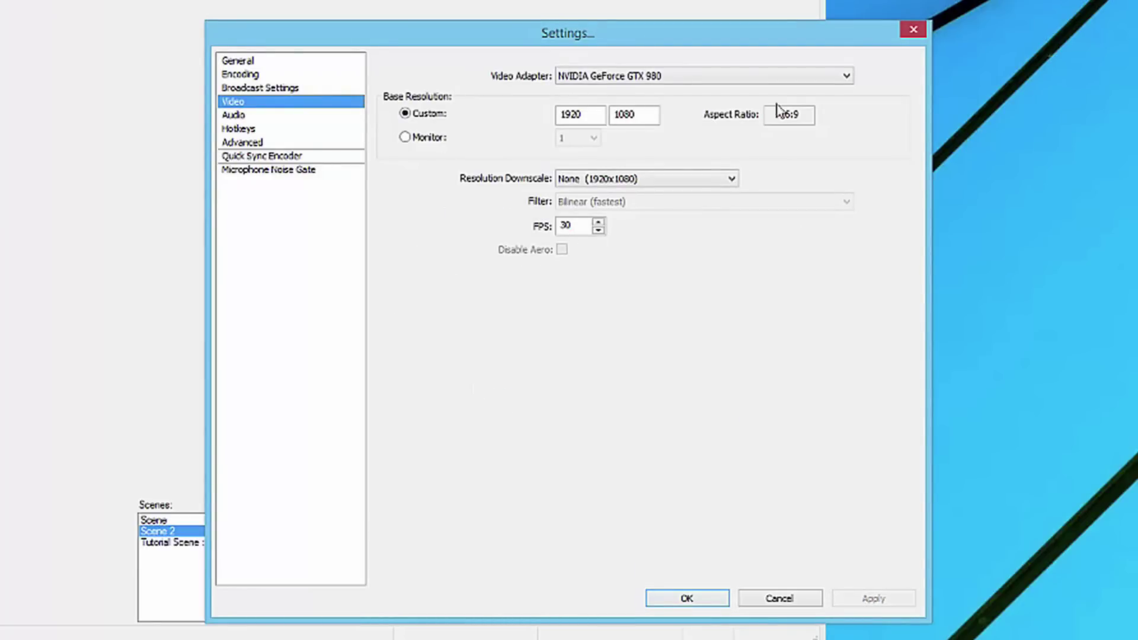
# Review the audio settings with the available microphone devices and the hotkey settings, and close the settings
pyautogui.click(249, 120)
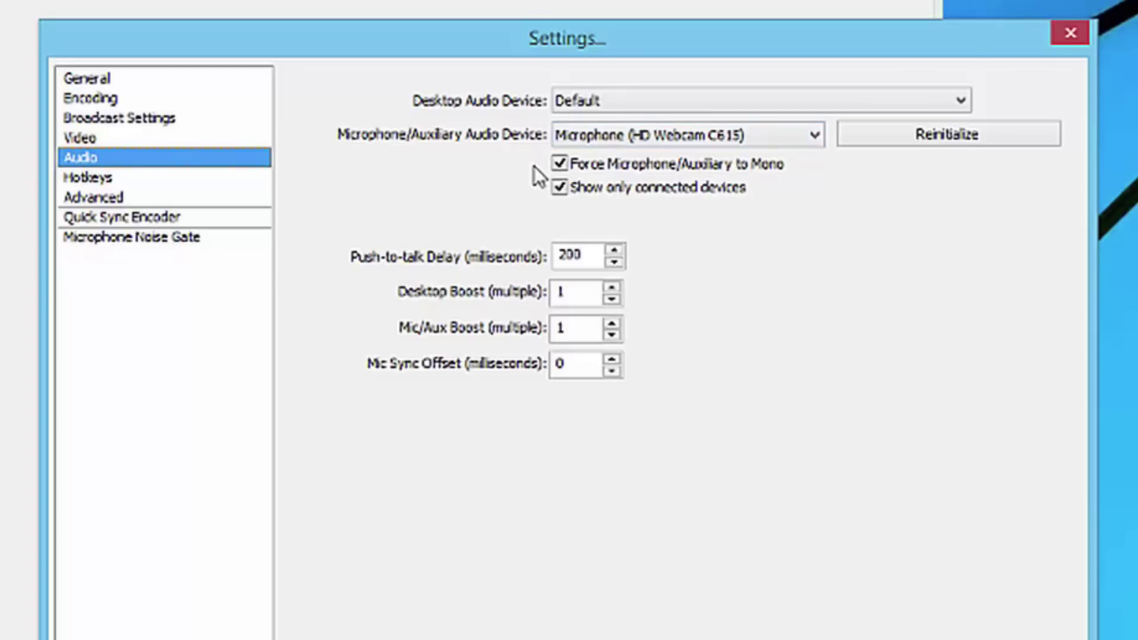
pyautogui.click(623, 135)
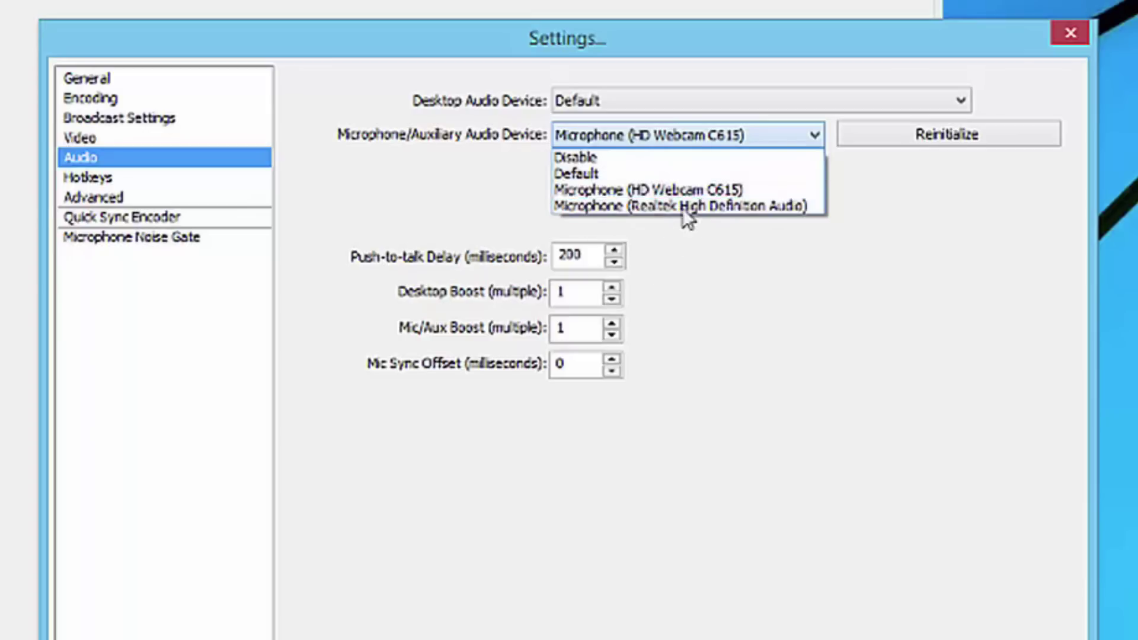
pyautogui.click(902, 123)
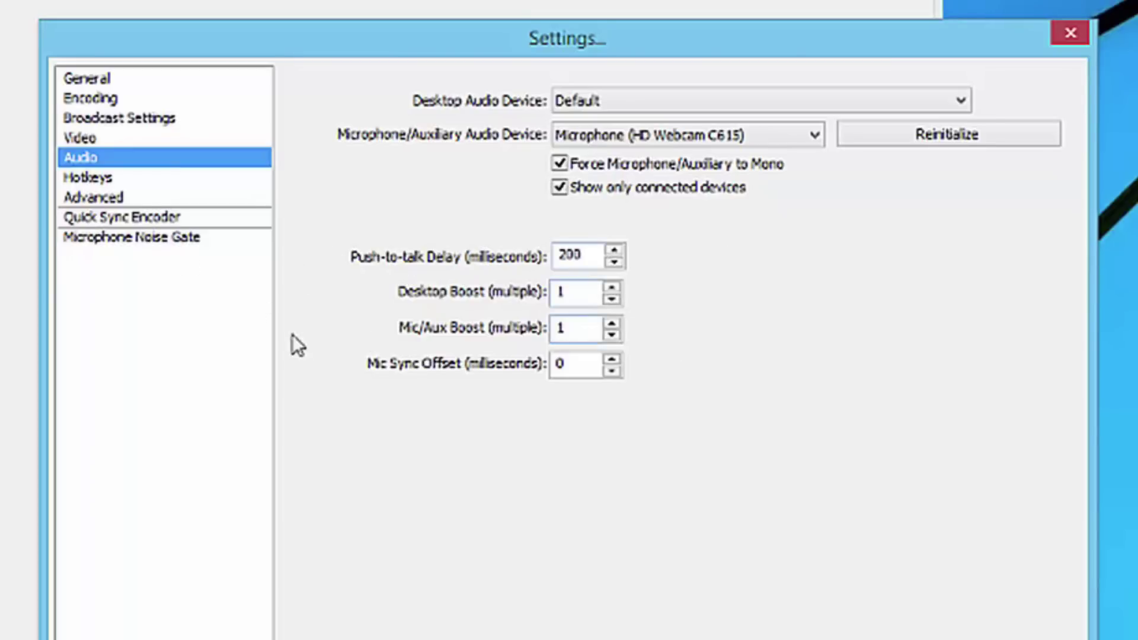
pyautogui.click(99, 182)
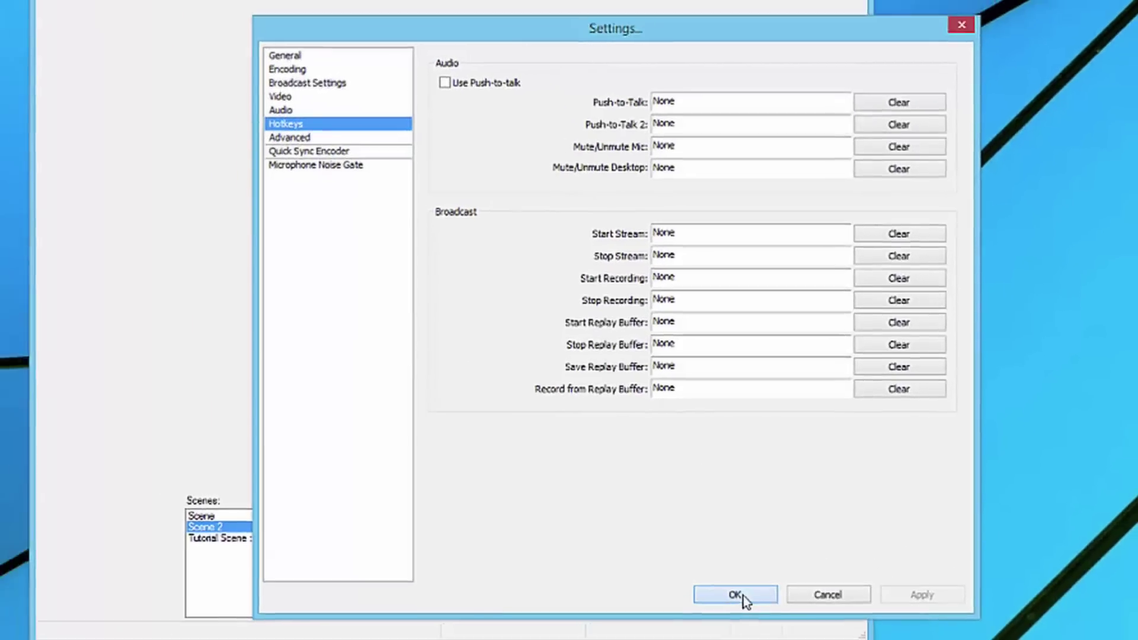
pyautogui.click(734, 596)
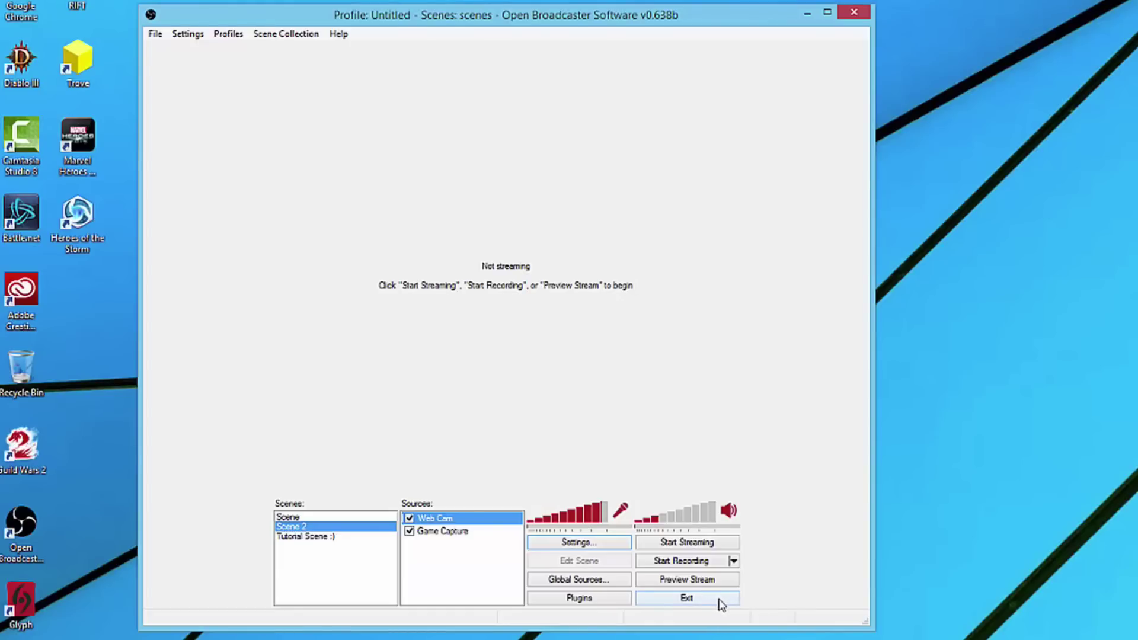
# Try to add a global video capture device named Web Cam 2 with the Logitech HD Webcam C615
pyautogui.click(559, 579)
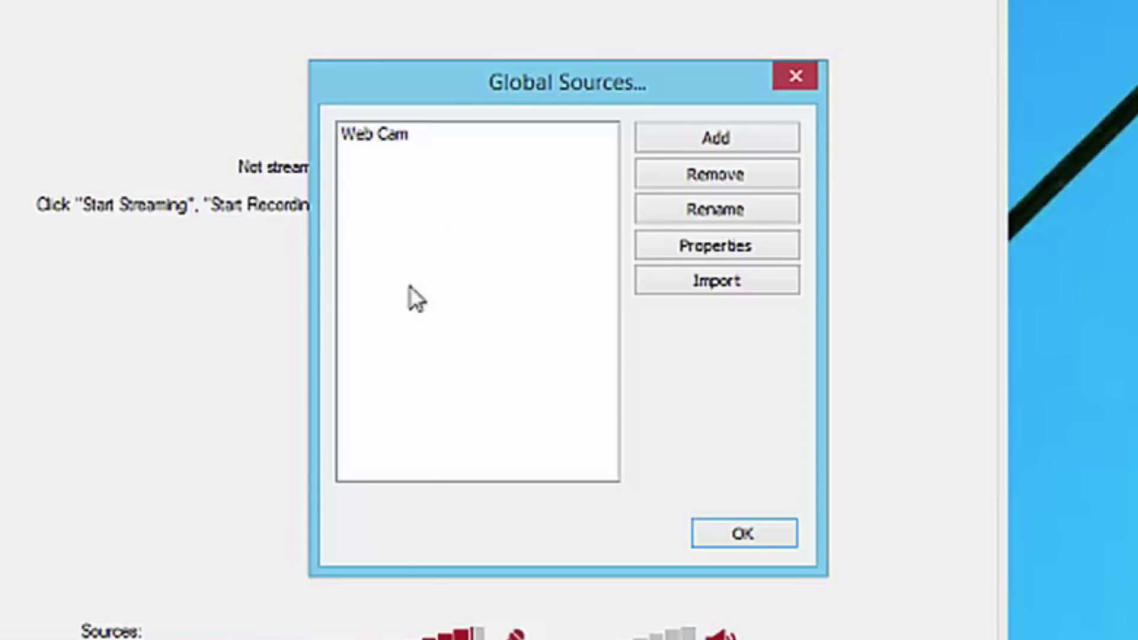
pyautogui.click(364, 136)
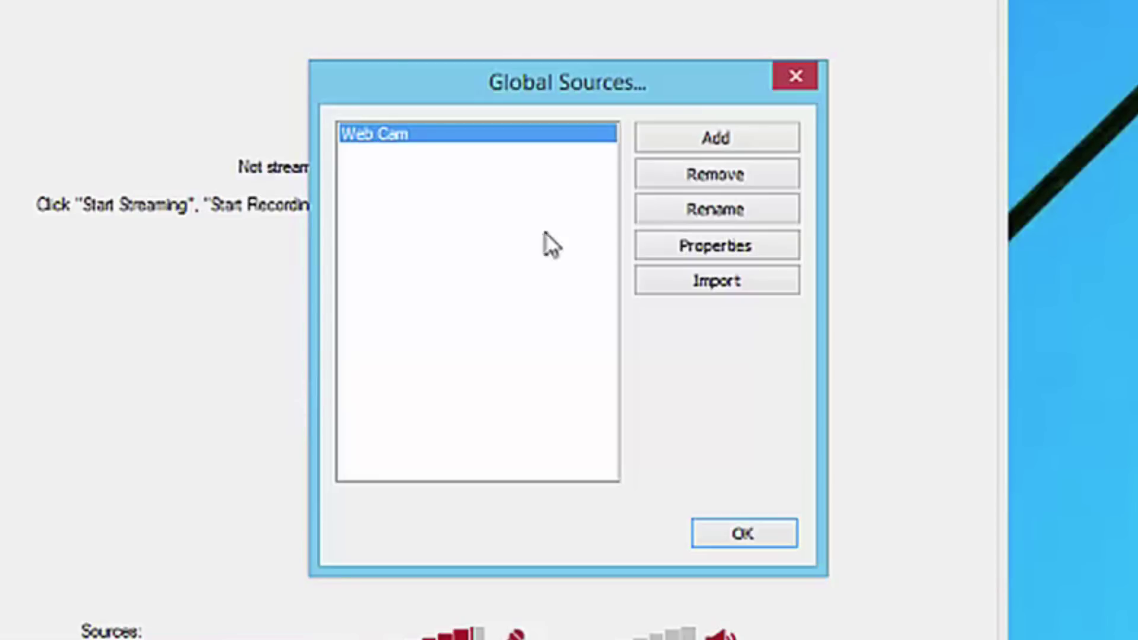
pyautogui.click(706, 140)
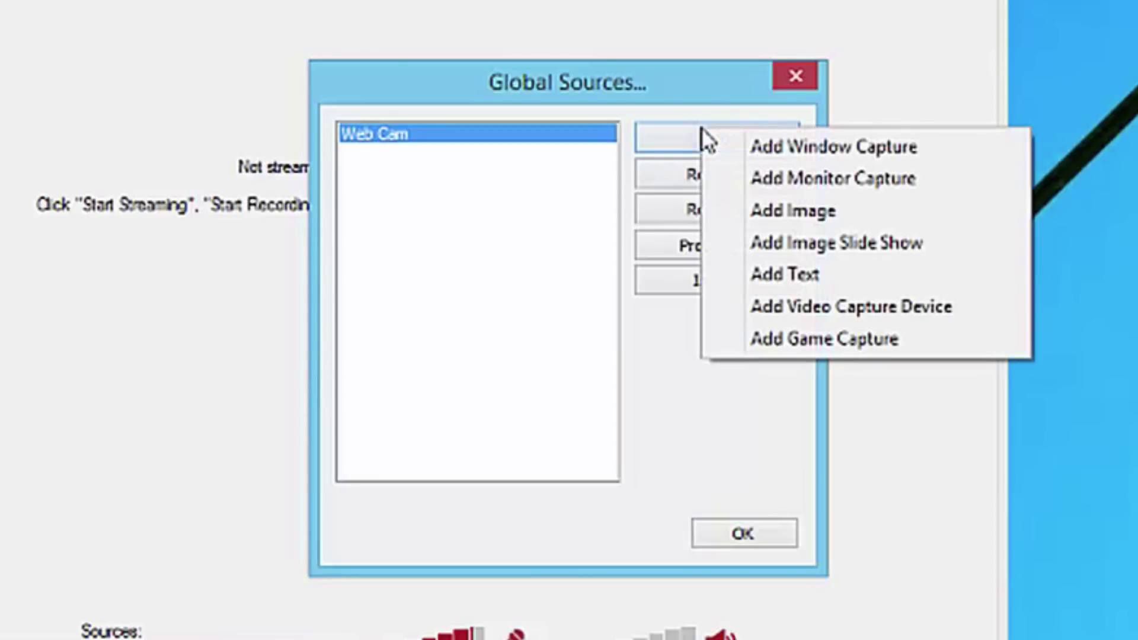
pyautogui.click(824, 307)
pyautogui.write('Web Cam 1')
pyautogui.press('BackSpace')
pyautogui.write('2')
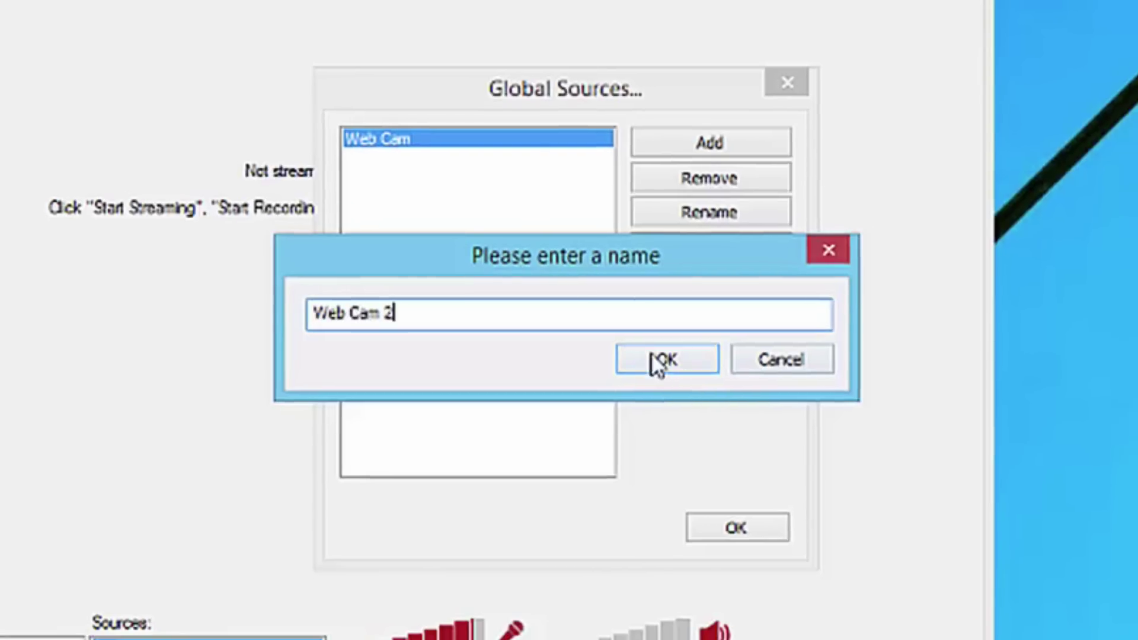
pyautogui.click(654, 362)
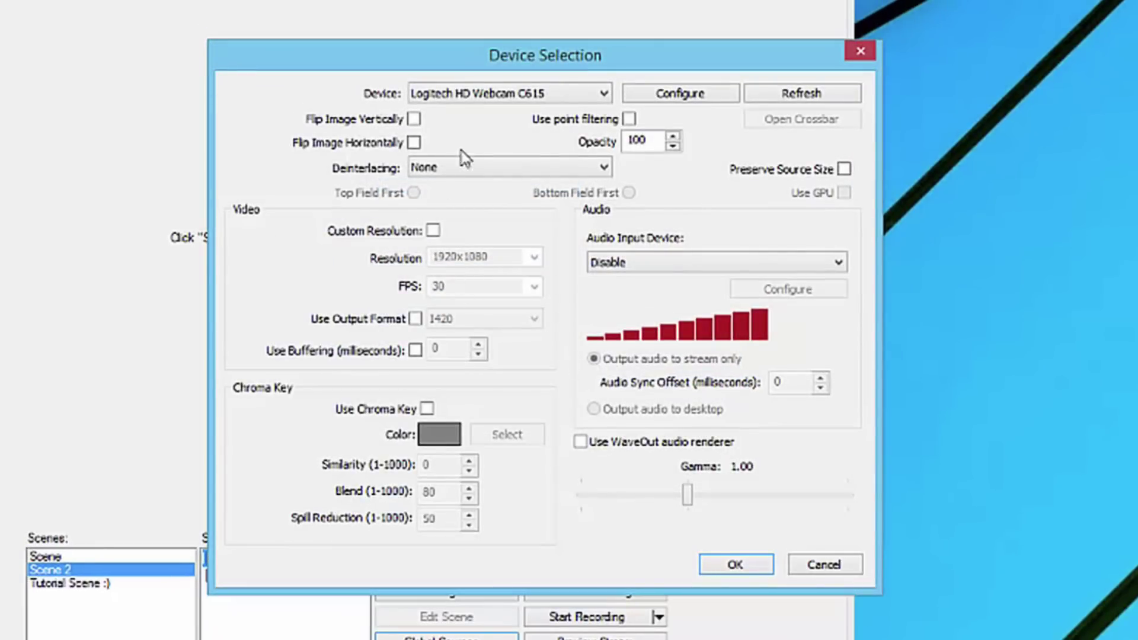
pyautogui.click(445, 95)
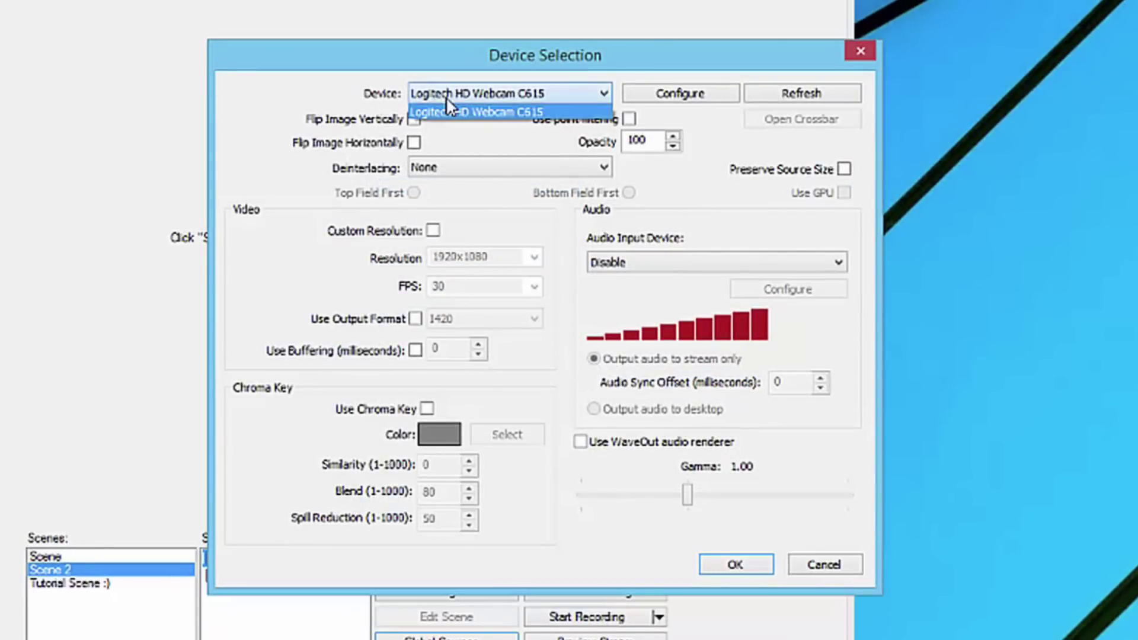
pyautogui.click(492, 142)
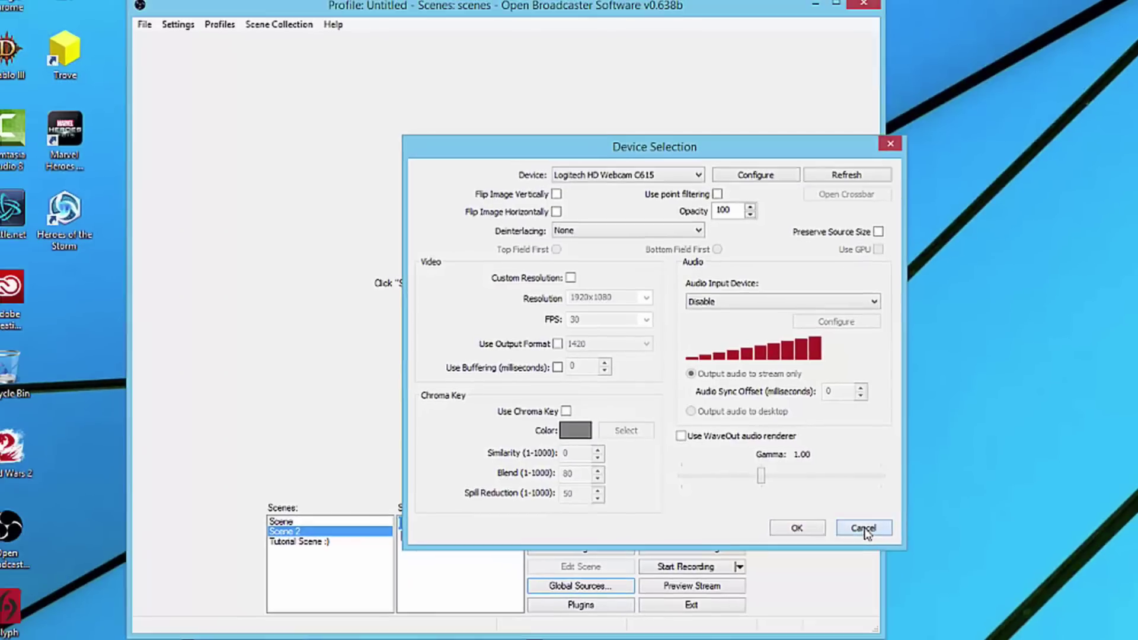
pyautogui.click(824, 565)
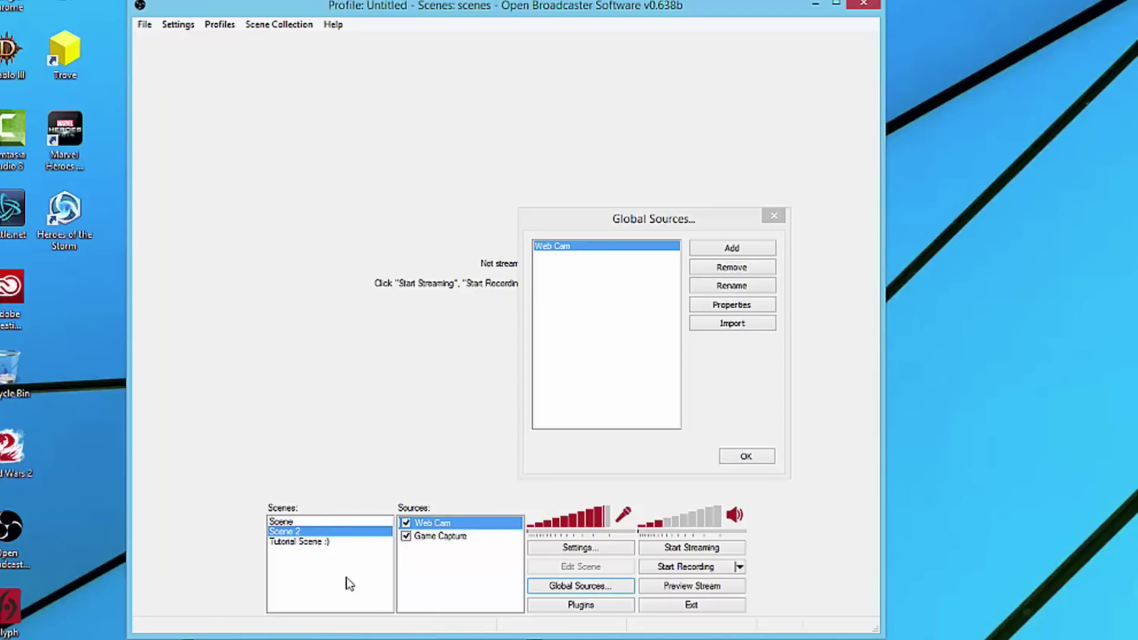
pyautogui.click(758, 454)
# Look through the sources of each scene and preview the stream output of Scene, Scene 2 and Tutorial Scene :)
pyautogui.click(247, 510)
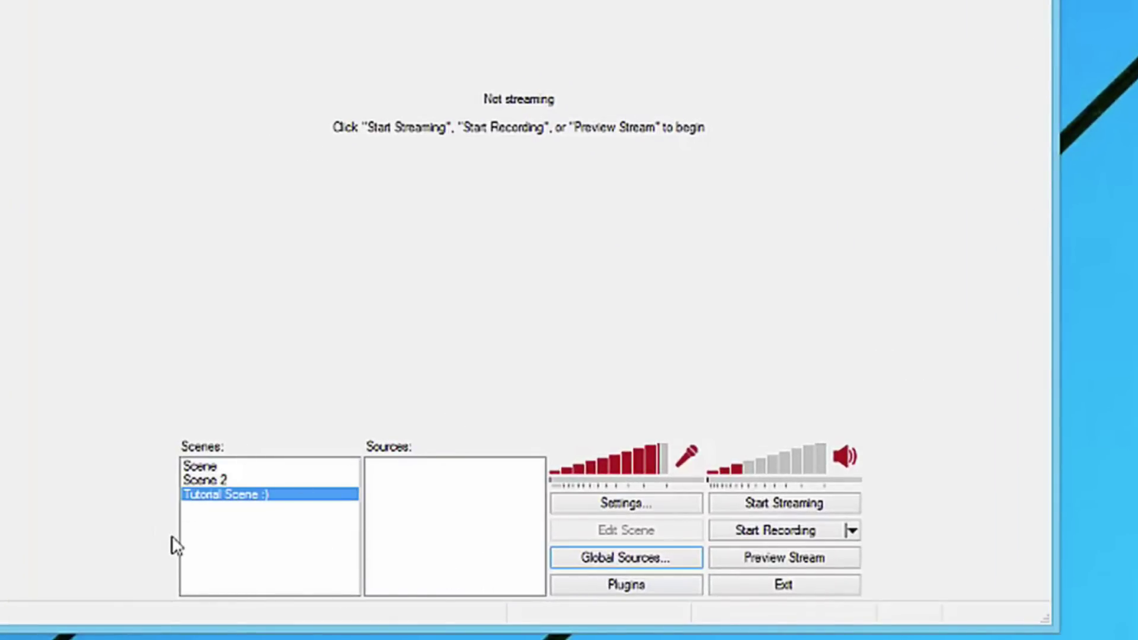
pyautogui.click(207, 479)
pyautogui.click(214, 465)
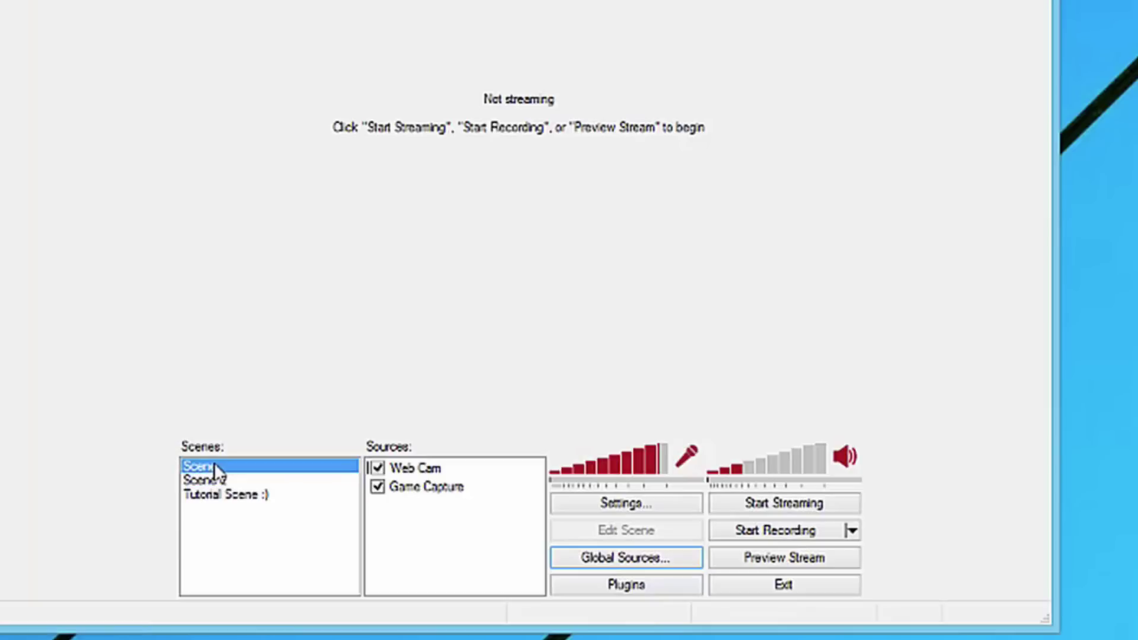
pyautogui.click(745, 556)
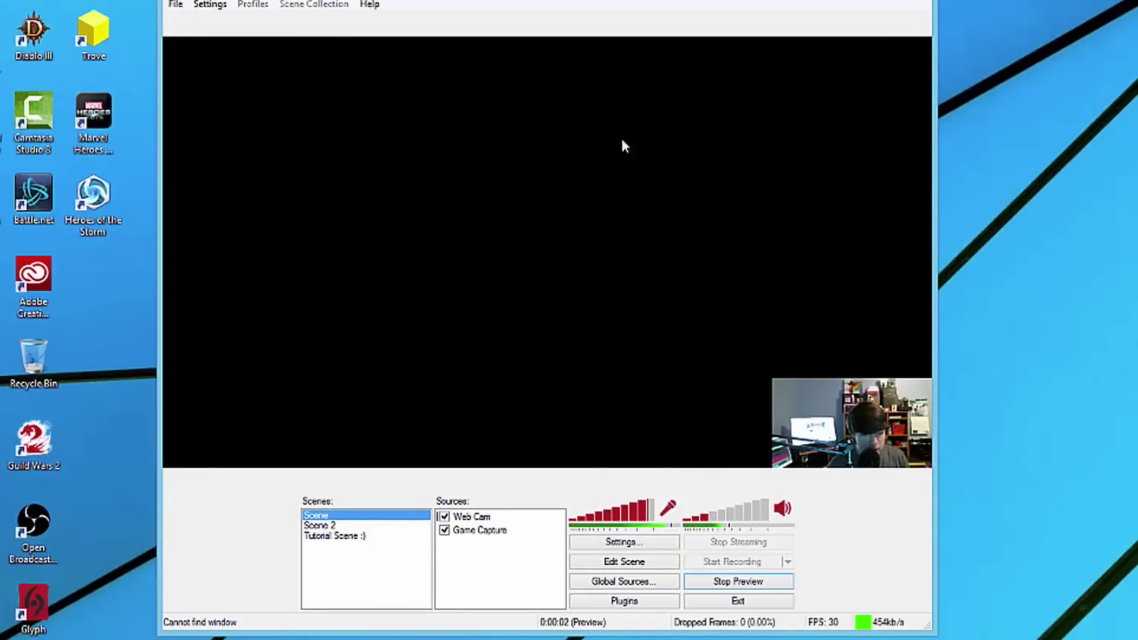
pyautogui.click(311, 526)
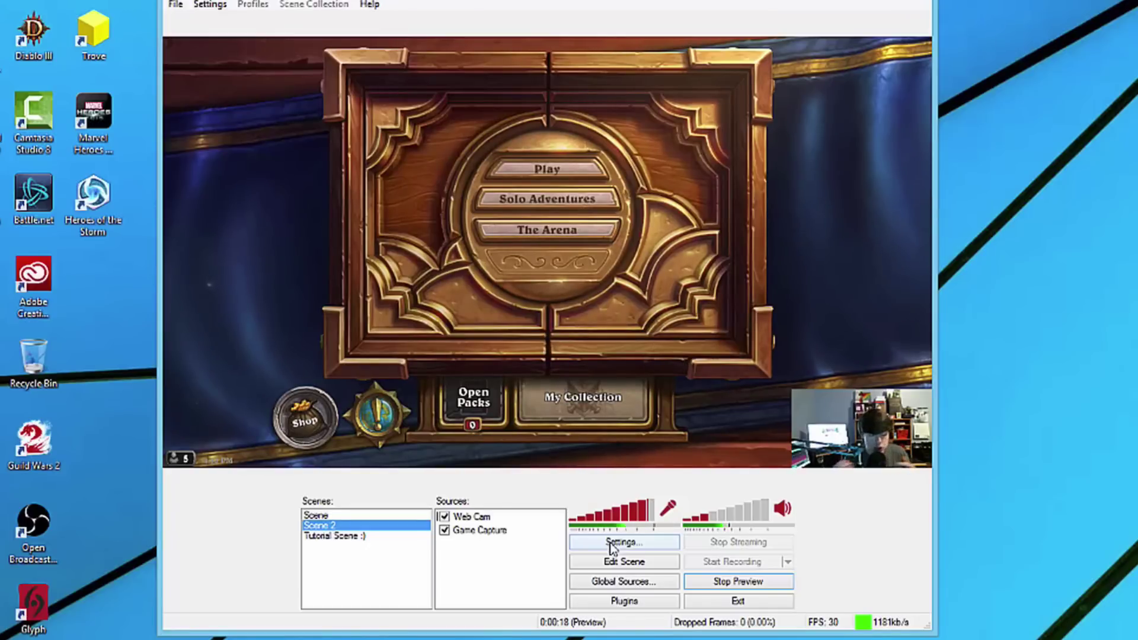
pyautogui.click(343, 538)
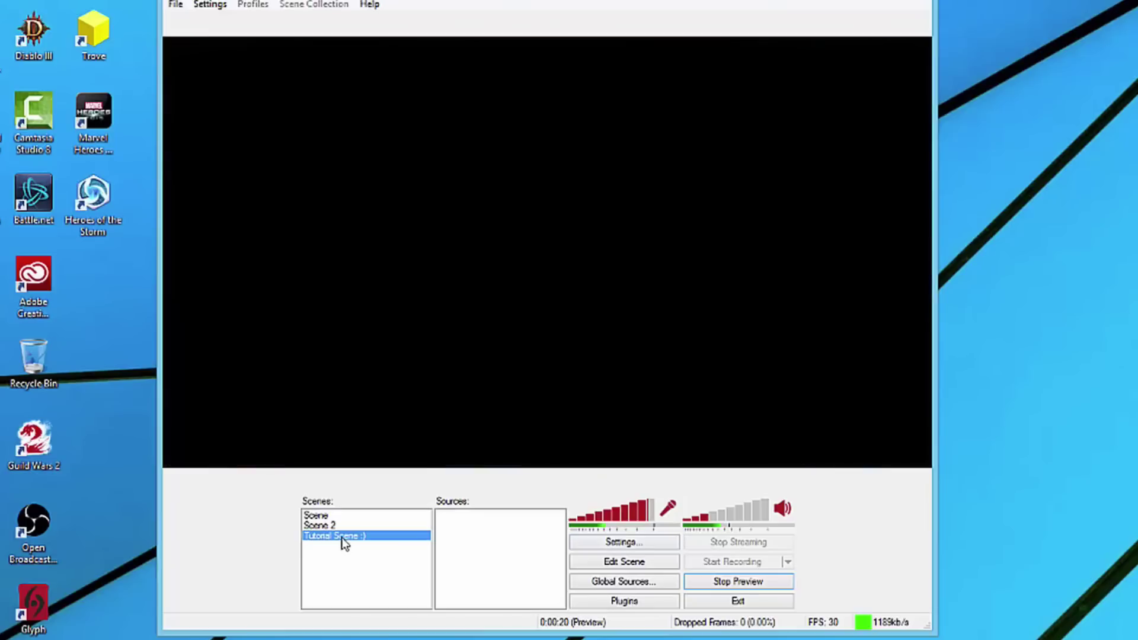
pyautogui.click(738, 582)
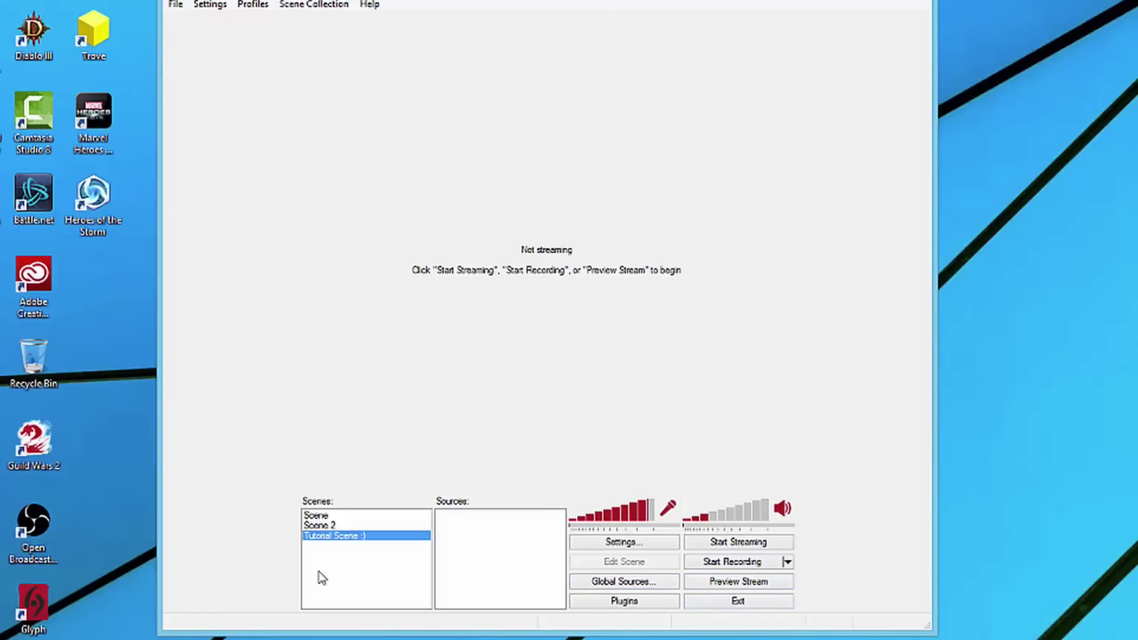
pyautogui.rightClick(332, 553)
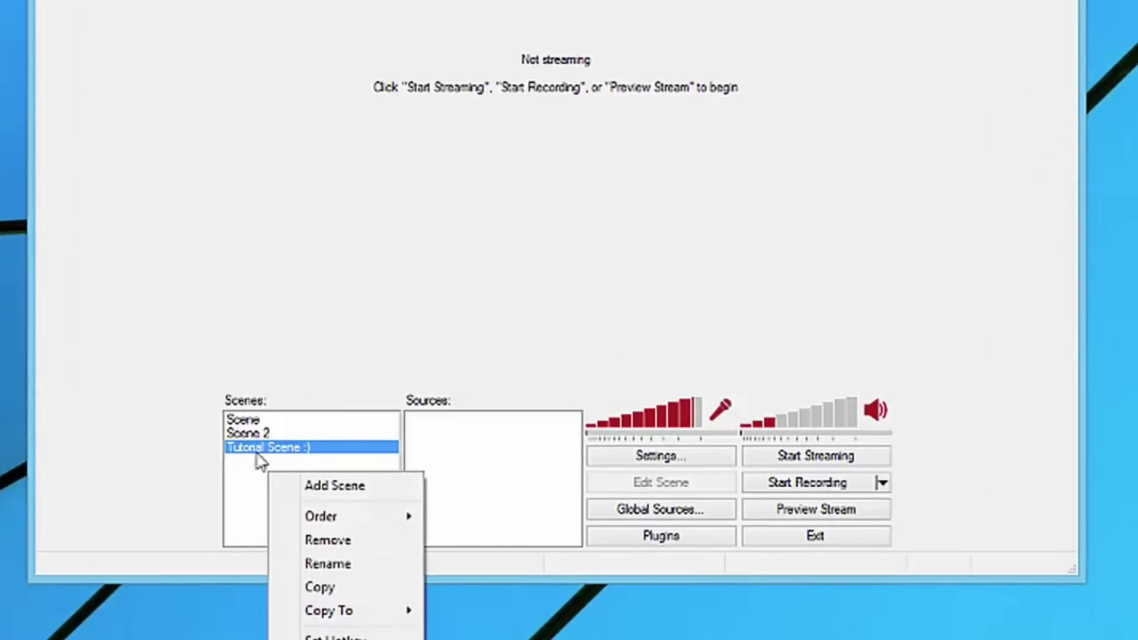
pyautogui.click(332, 486)
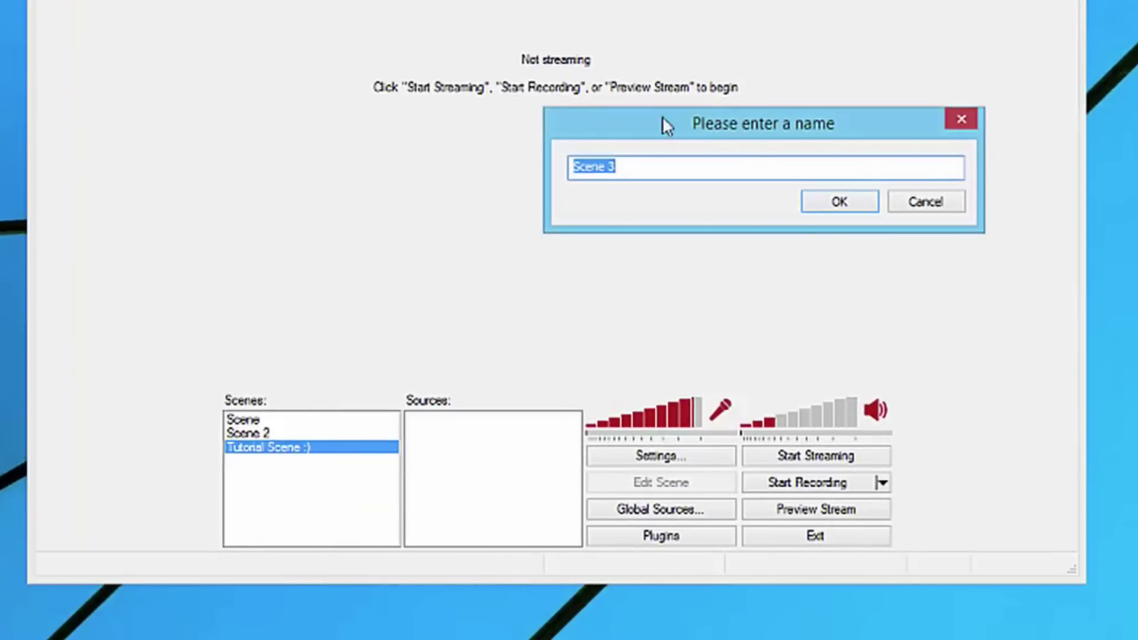
pyautogui.click(922, 207)
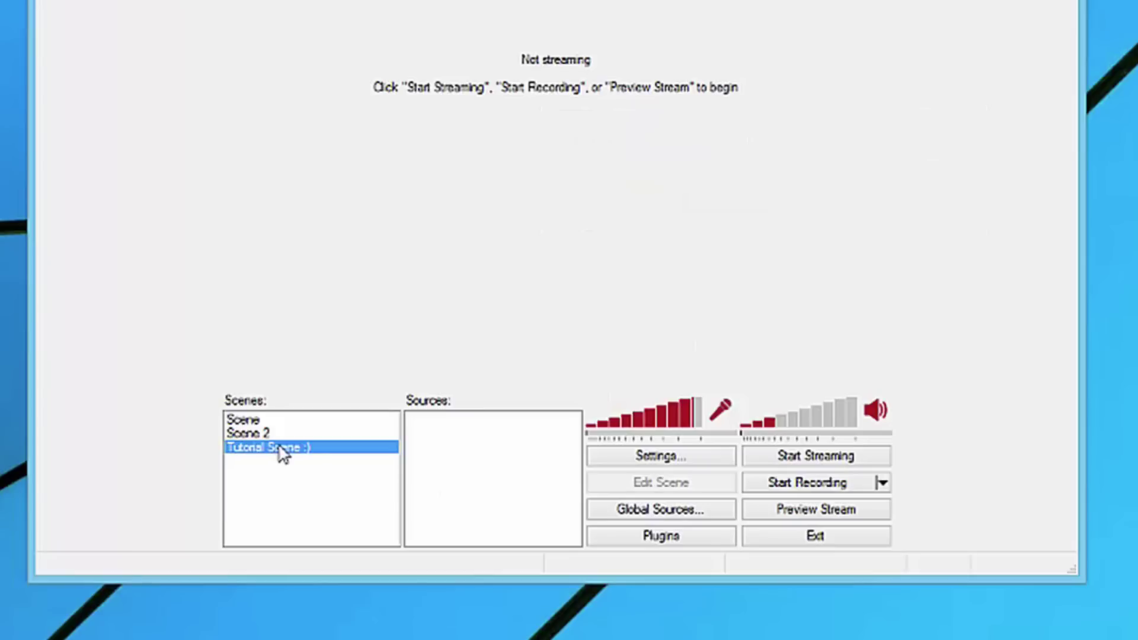
# Add the Web Cam global source to Tutorial Scene :) under the name Web Cam
pyautogui.rightClick(452, 440)
pyautogui.moveTo(498, 453)
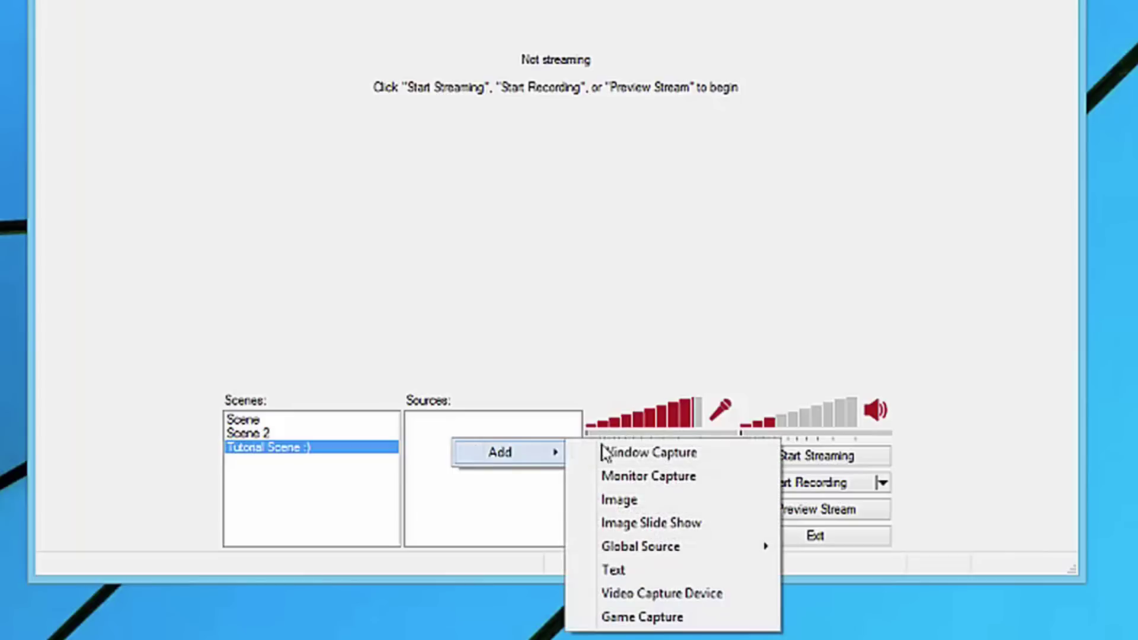
pyautogui.moveTo(670, 560)
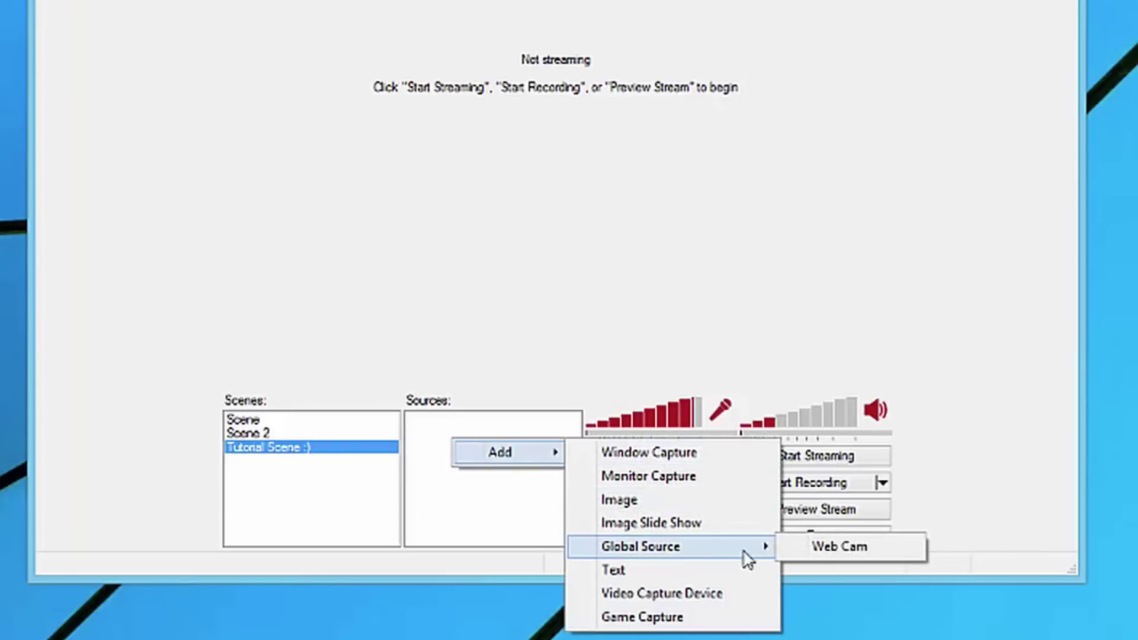
pyautogui.click(813, 545)
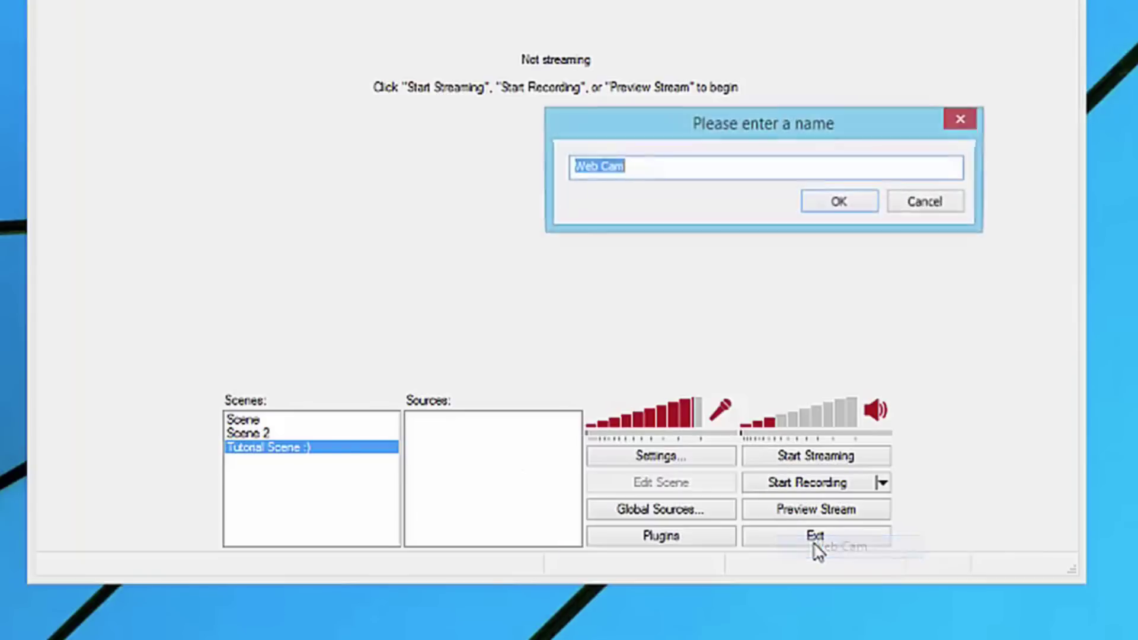
pyautogui.click(839, 203)
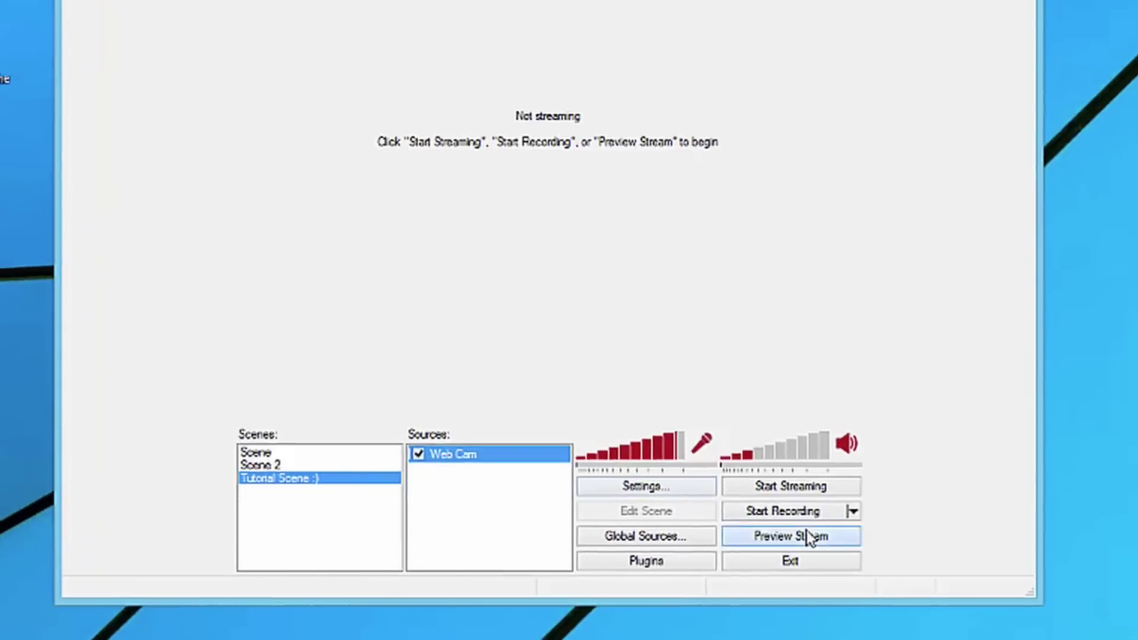
# Preview the stream output of Tutorial Scene :) with its webcam source and stop the preview
pyautogui.click(816, 510)
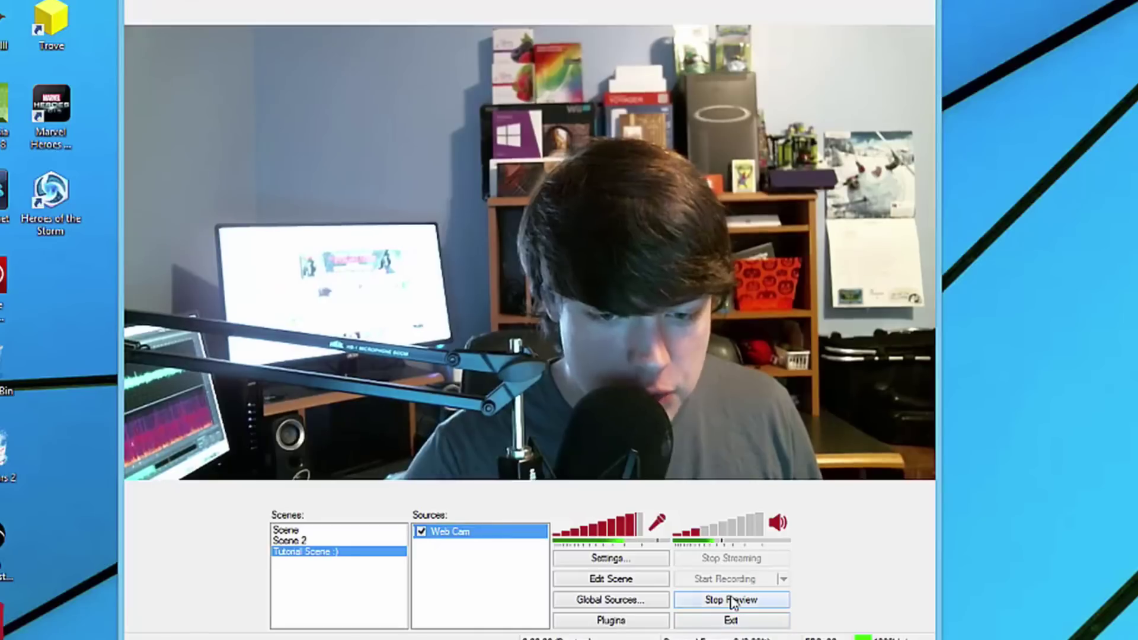
pyautogui.click(734, 600)
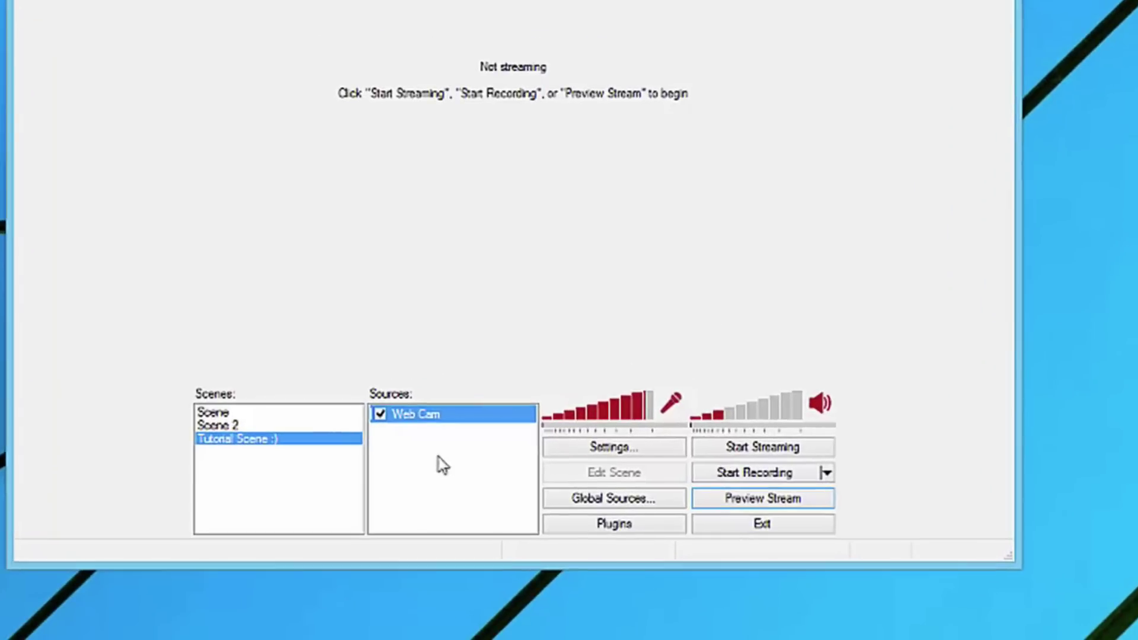
# Add a Game Capture source named Hearthstone to Tutorial Scene :)
pyautogui.click(446, 559)
pyautogui.rightClick(411, 447)
pyautogui.moveTo(427, 454)
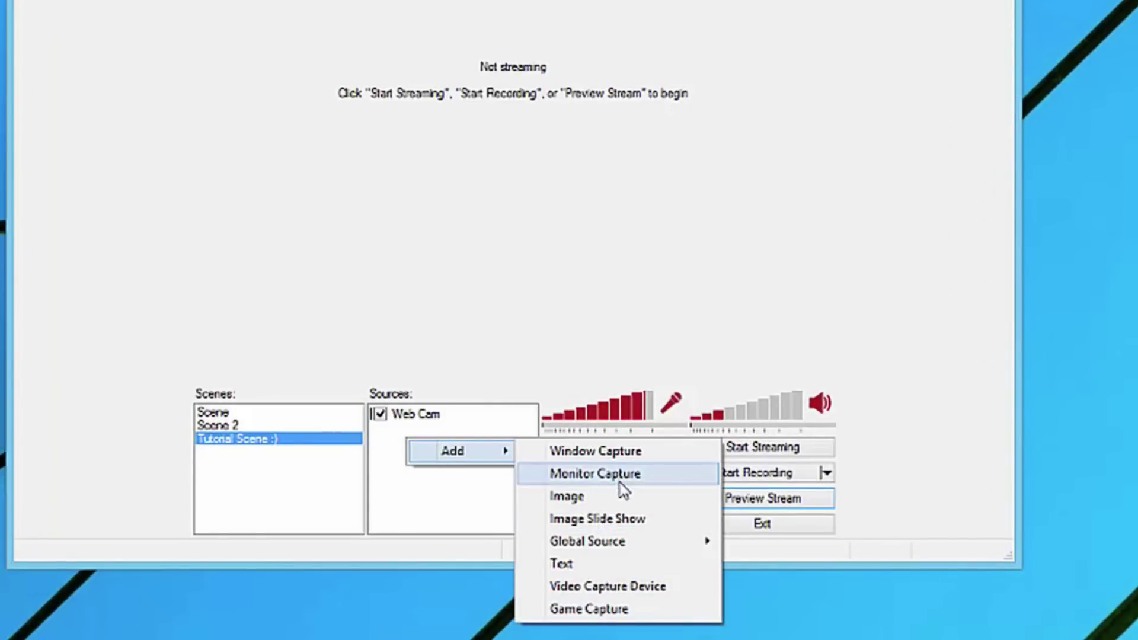
pyautogui.click(565, 610)
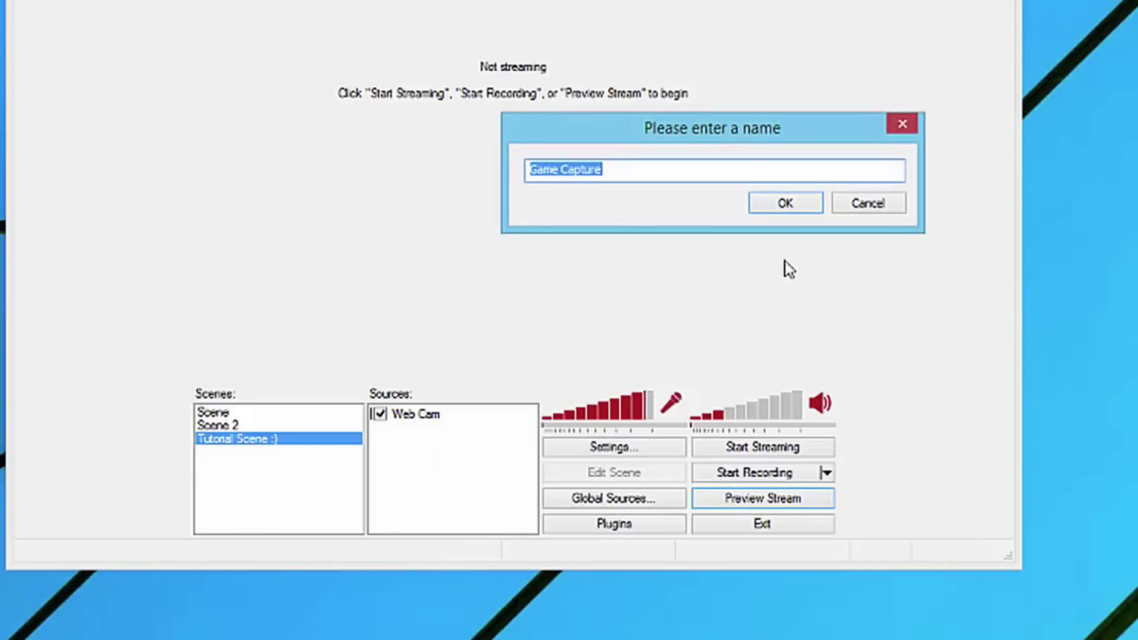
pyautogui.write('Hearthstone')
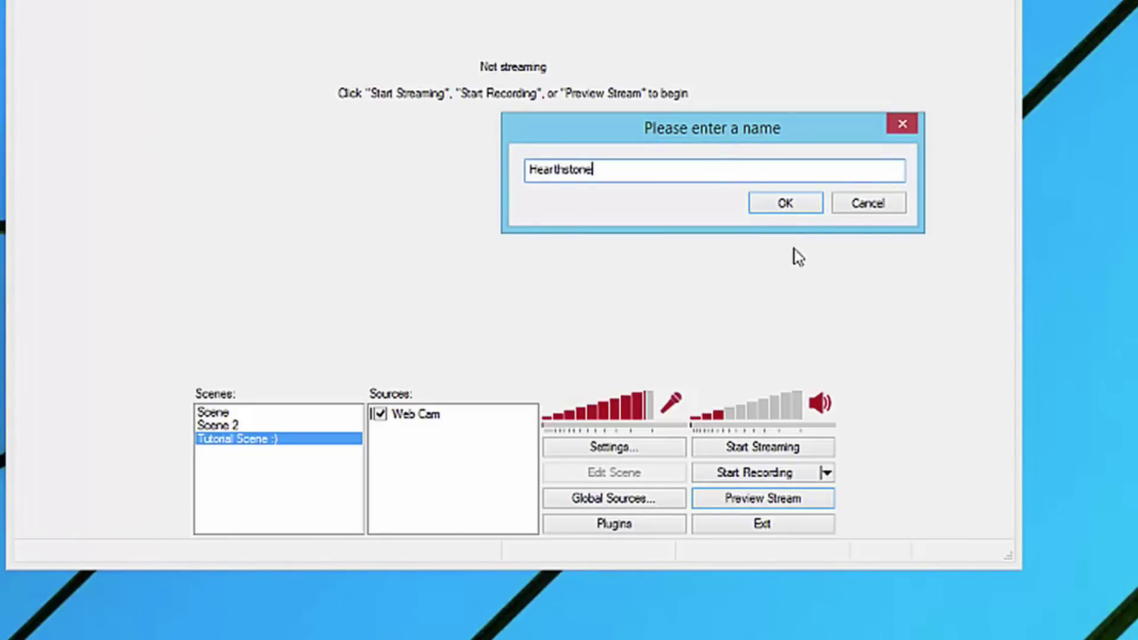
pyautogui.click(785, 203)
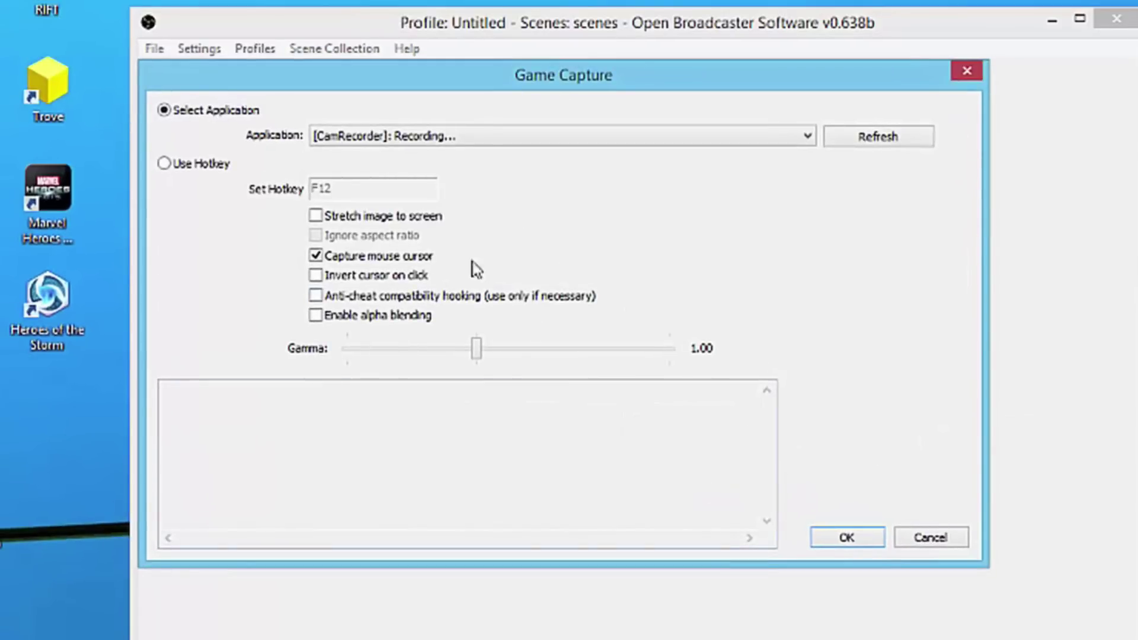
# Choose [Hearthstone]: Hearthstone as the application to capture, refresh the application list and accept the game capture settings
pyautogui.click(400, 142)
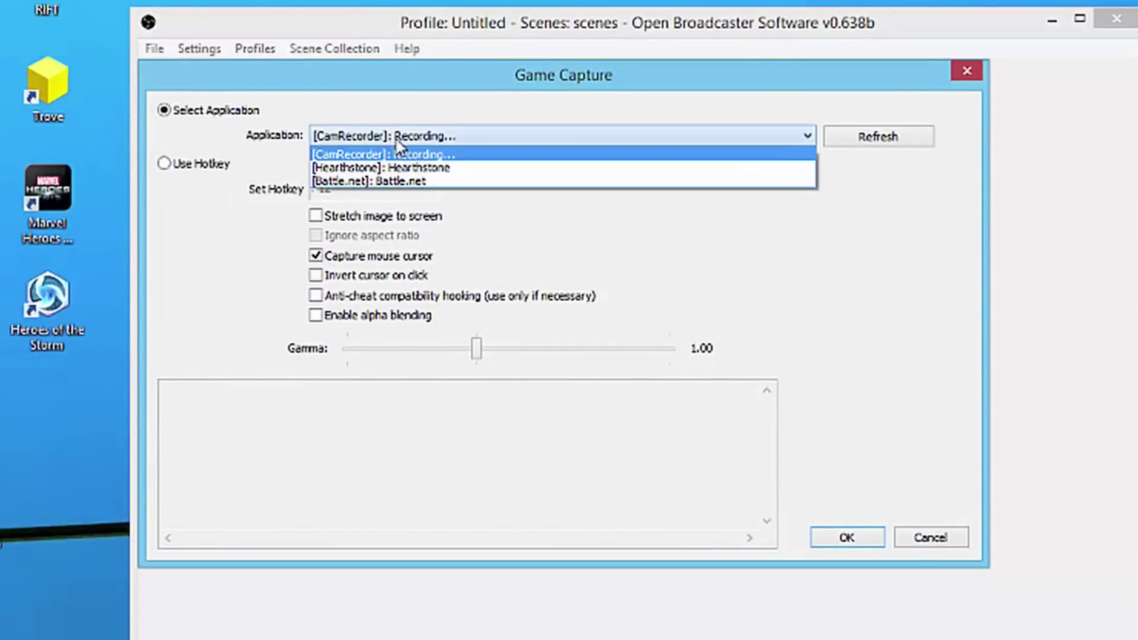
pyautogui.click(409, 168)
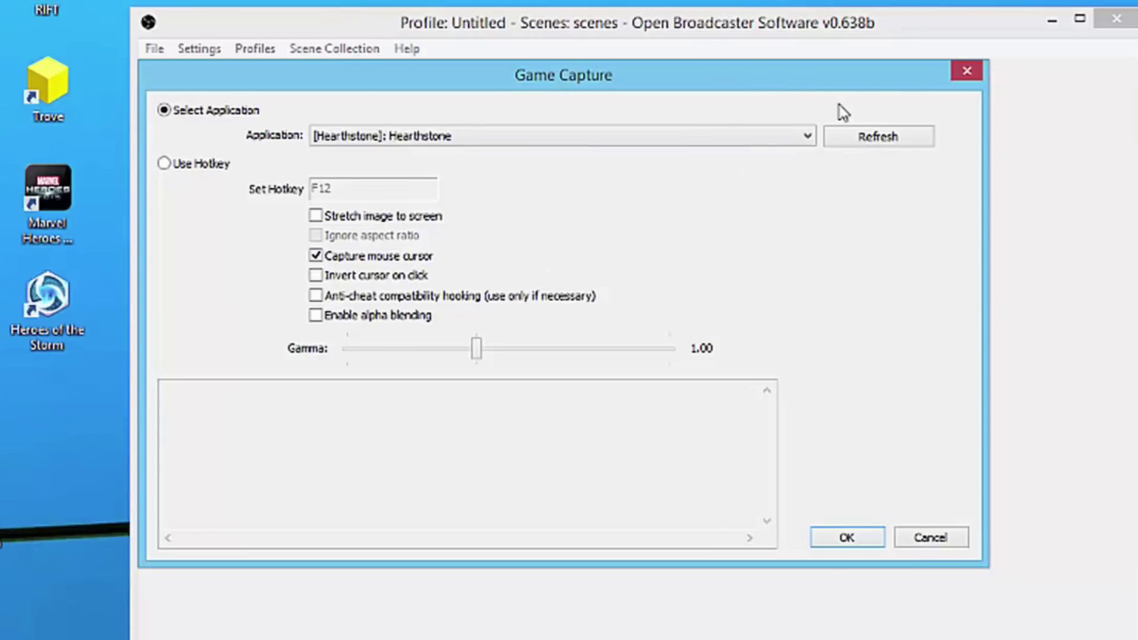
pyautogui.click(893, 136)
pyautogui.click(842, 537)
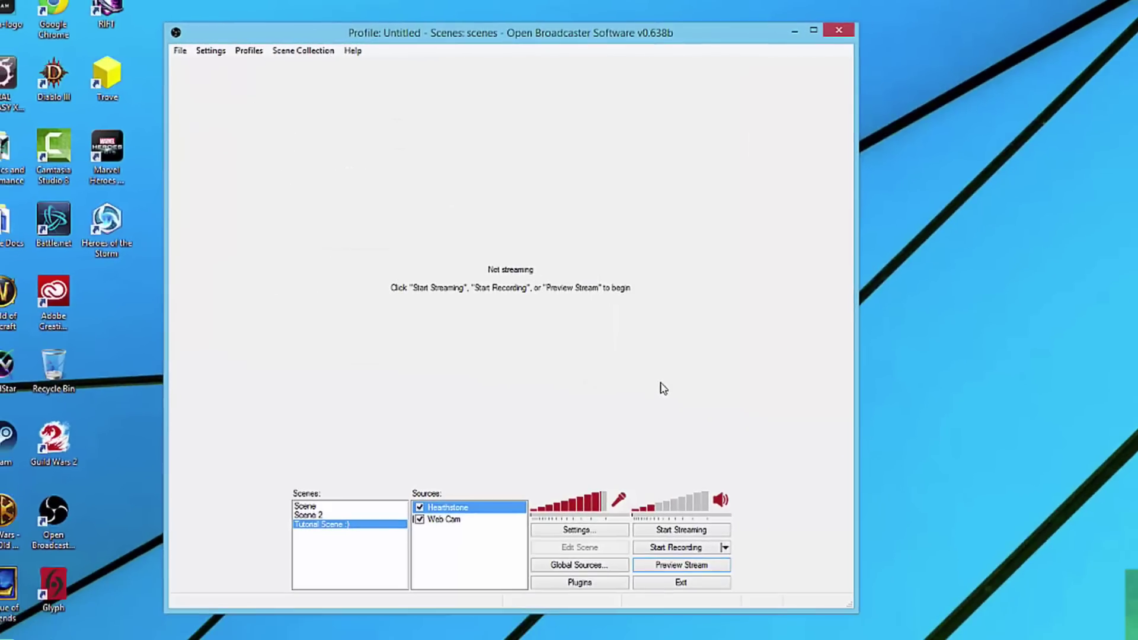
# Start the stream preview and move the Web Cam source above Hearthstone in the source order
pyautogui.click(682, 568)
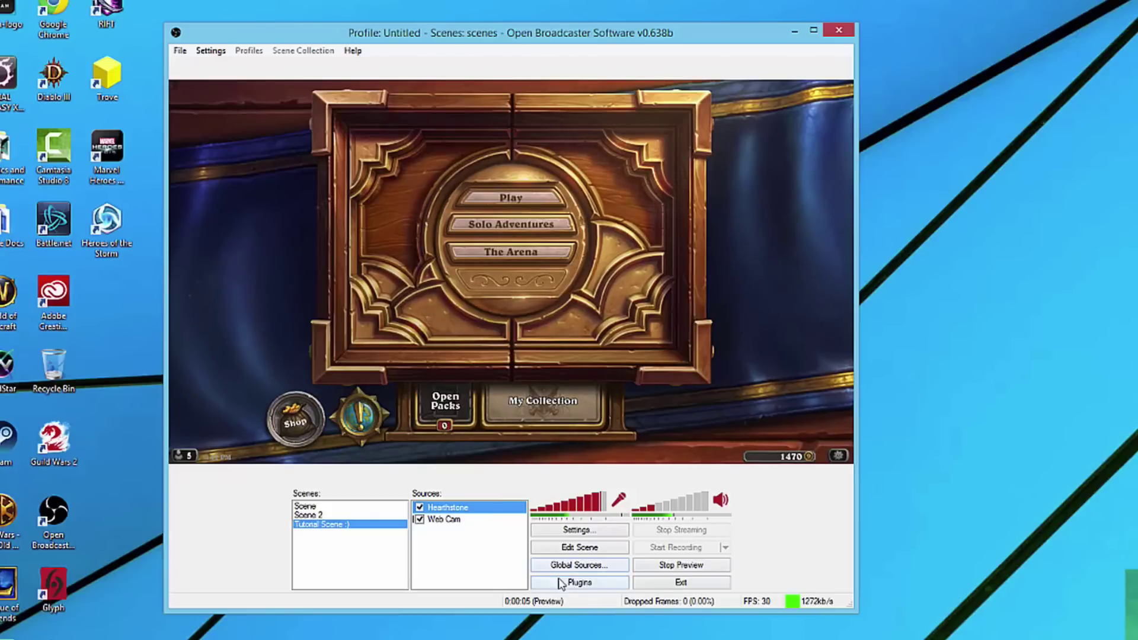
pyautogui.click(466, 519)
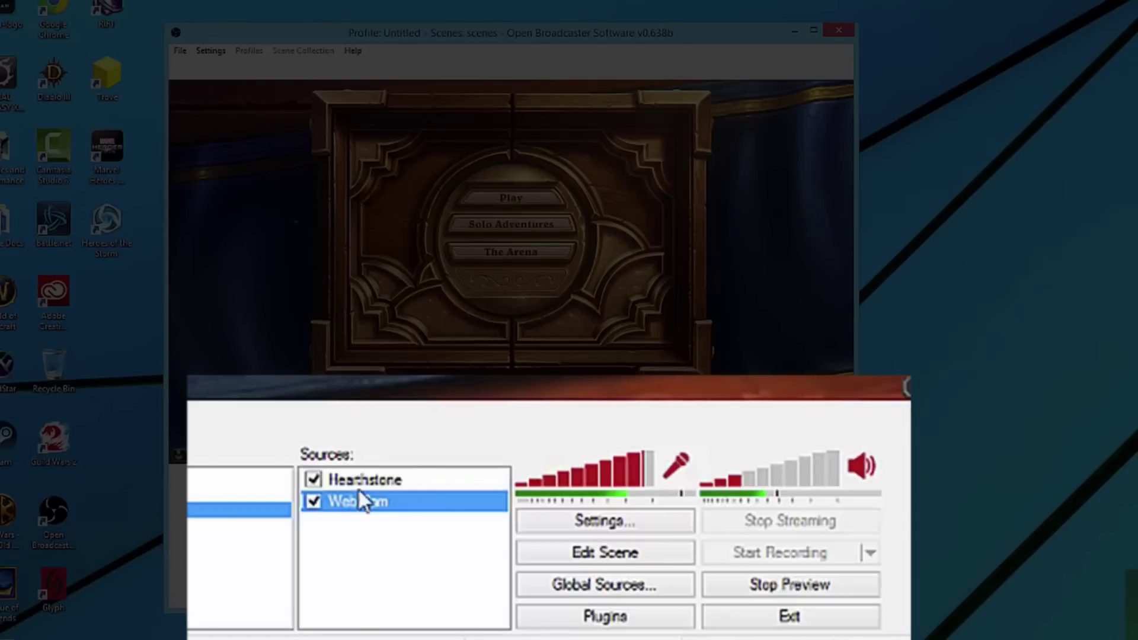
pyautogui.rightClick(464, 519)
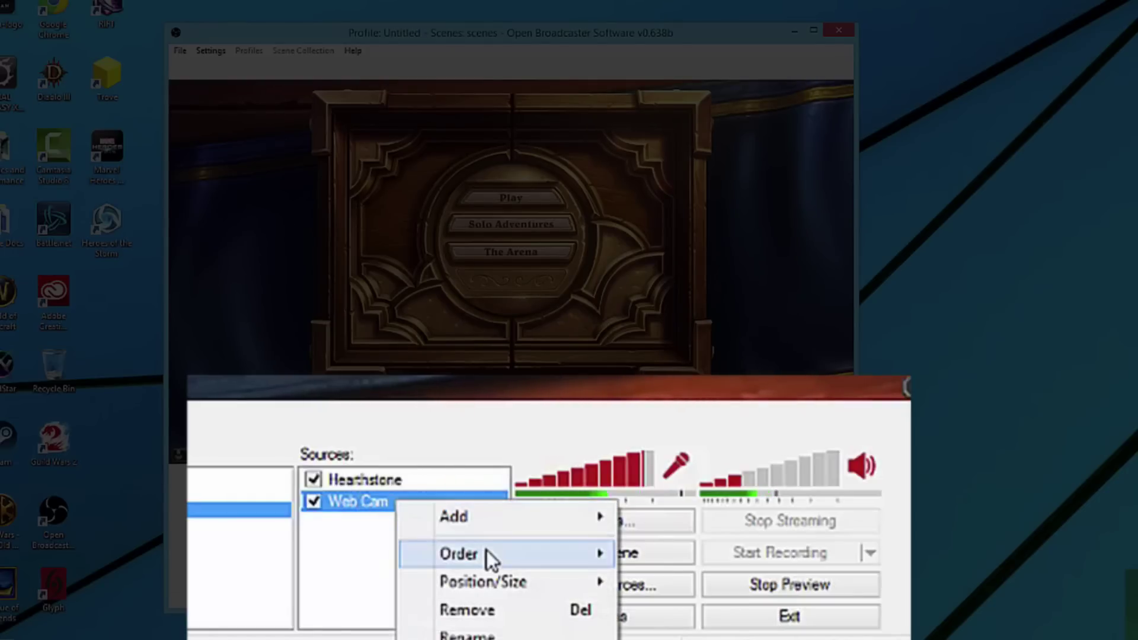
pyautogui.moveTo(486, 551)
pyautogui.click(670, 556)
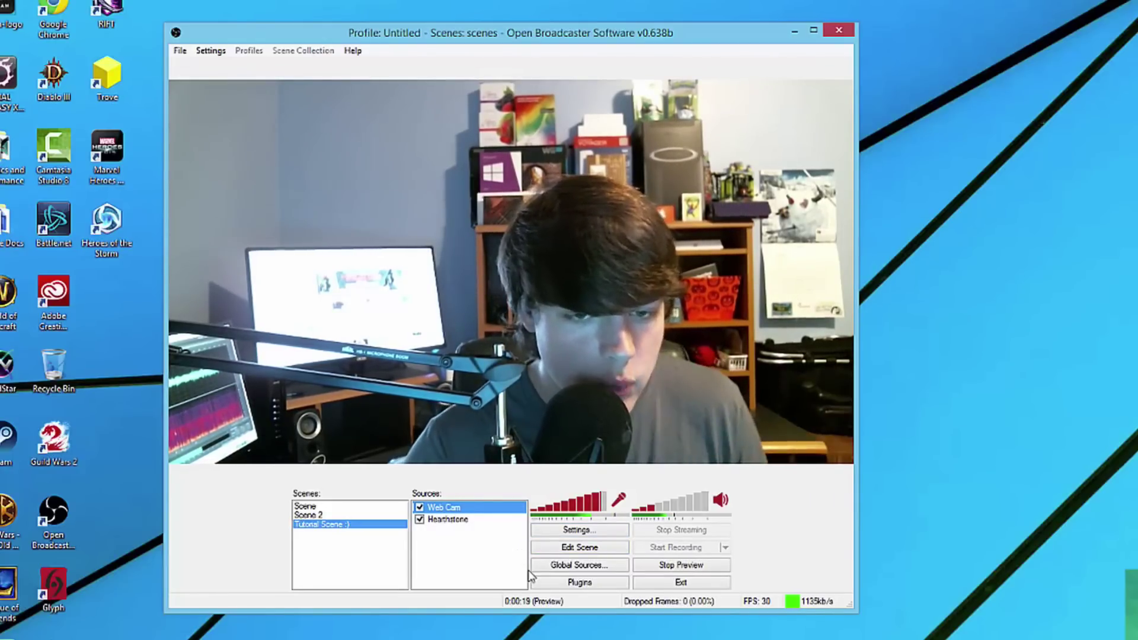
# Enable scene editing and shrink the webcam image into the lower-right corner of the scene over the Hearthstone capture
pyautogui.click(557, 546)
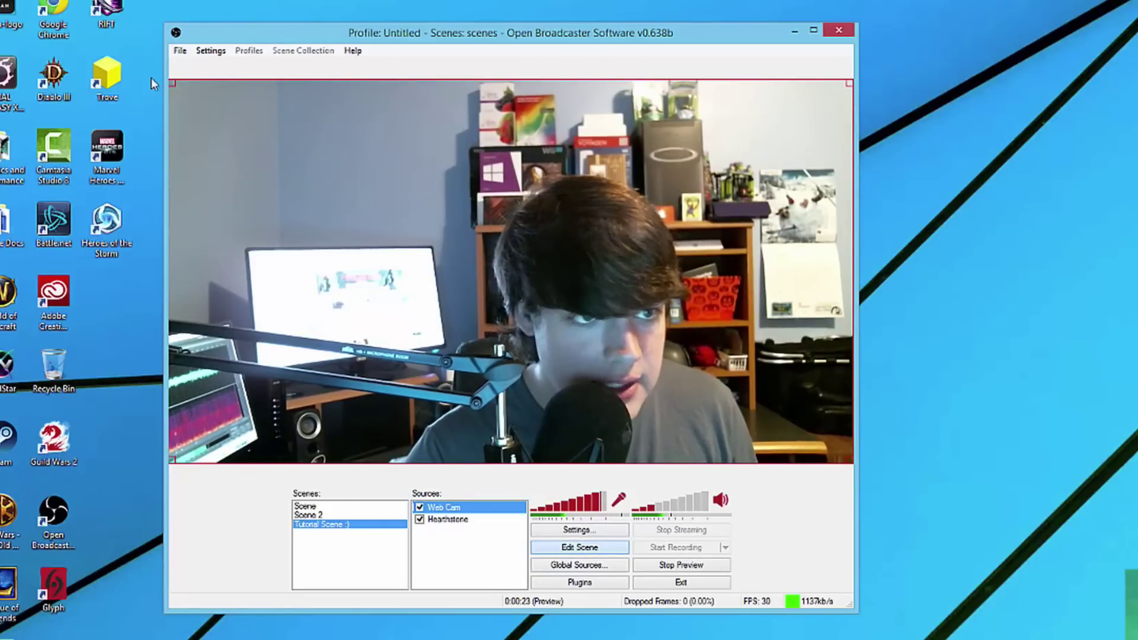
pyautogui.moveTo(196, 99); pyautogui.dragTo(696, 376)
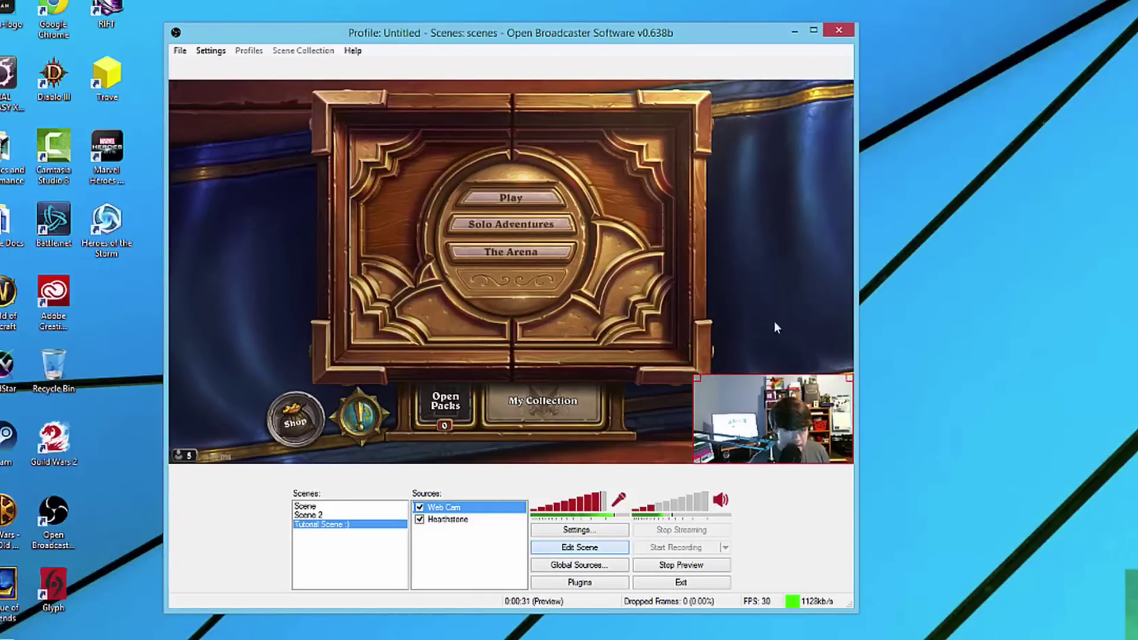
pyautogui.moveTo(793, 407); pyautogui.dragTo(762, 429)
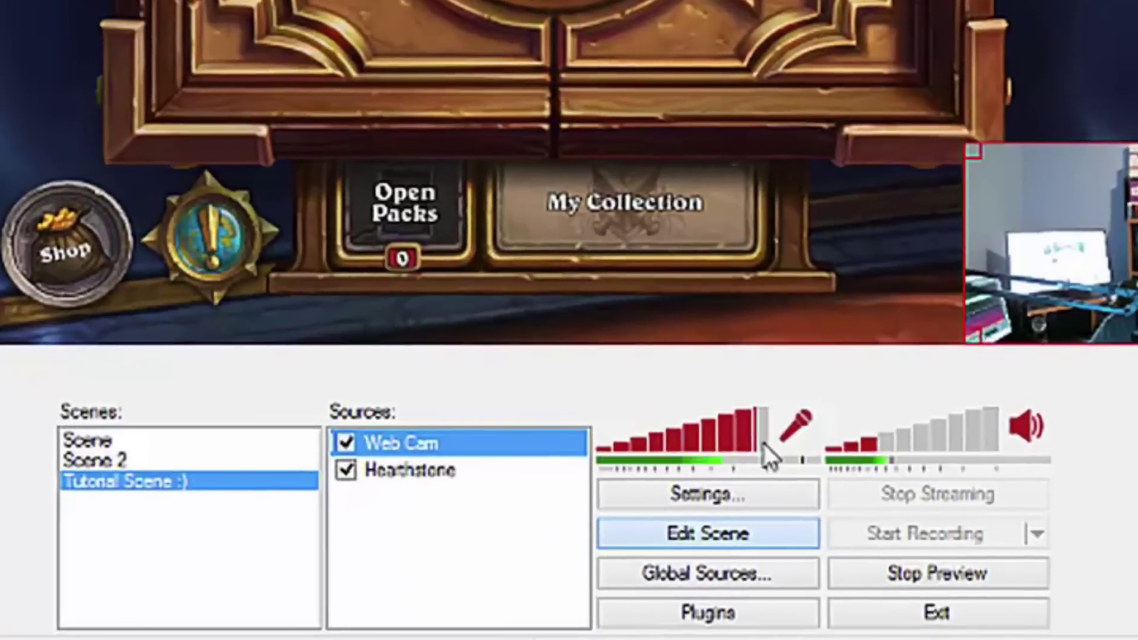
# Raise the microphone volume to its maximum and adjust the desktop audio volume
pyautogui.moveTo(753, 435)
pyautogui.mouseDown()
pyautogui.moveTo(713, 428)
pyautogui.moveTo(677, 439)
pyautogui.moveTo(784, 441)
pyautogui.moveTo(615, 442)
pyautogui.moveTo(773, 442)
pyautogui.mouseUp()
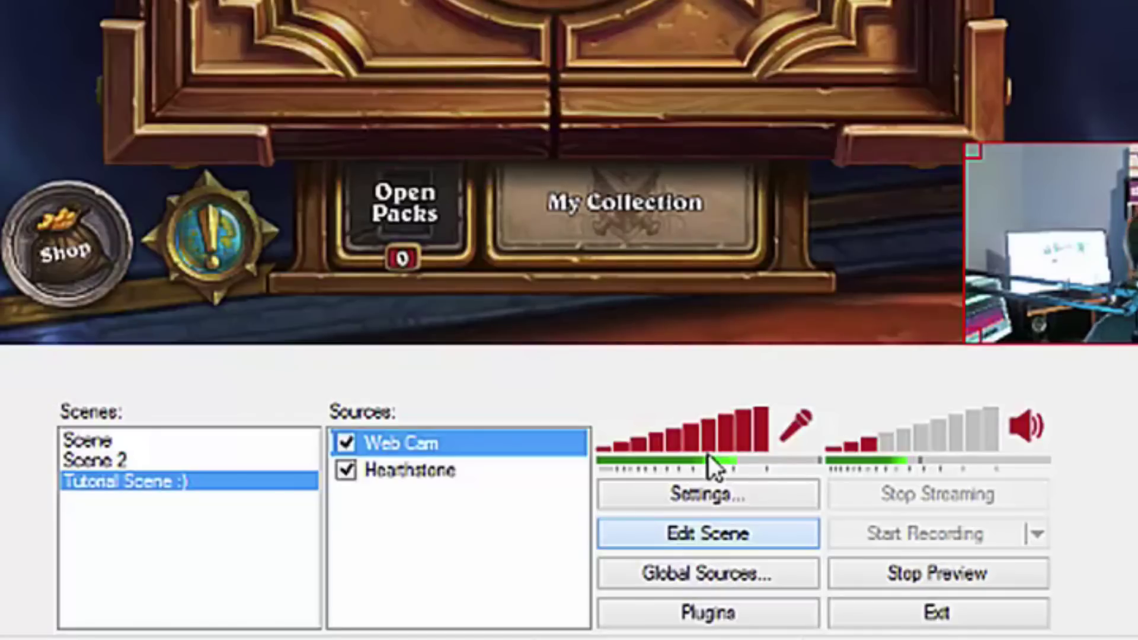
pyautogui.moveTo(934, 449); pyautogui.dragTo(894, 466)
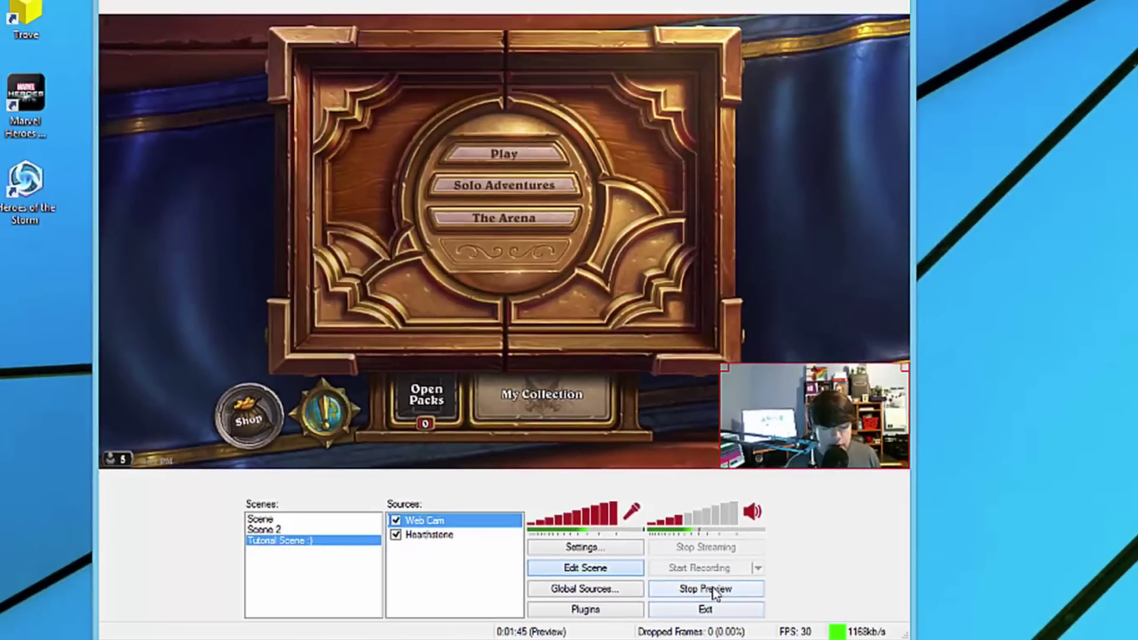
# Add a text source named Text reading "Enter Giveaway!" and place it above the webcam image in the scene
pyautogui.rightClick(444, 572)
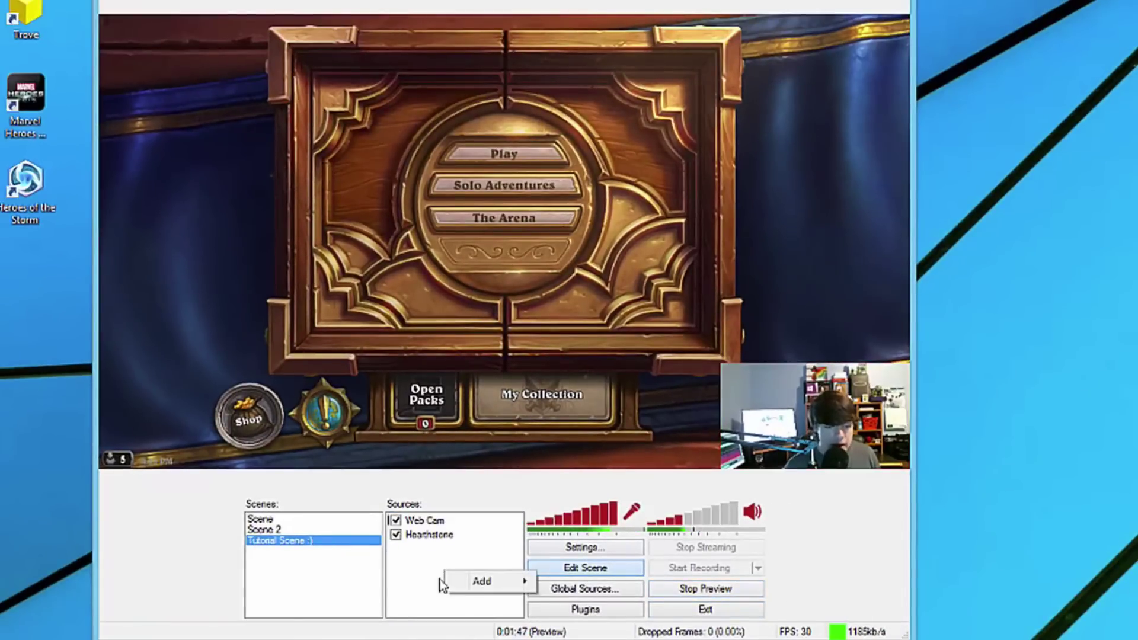
pyautogui.moveTo(471, 581)
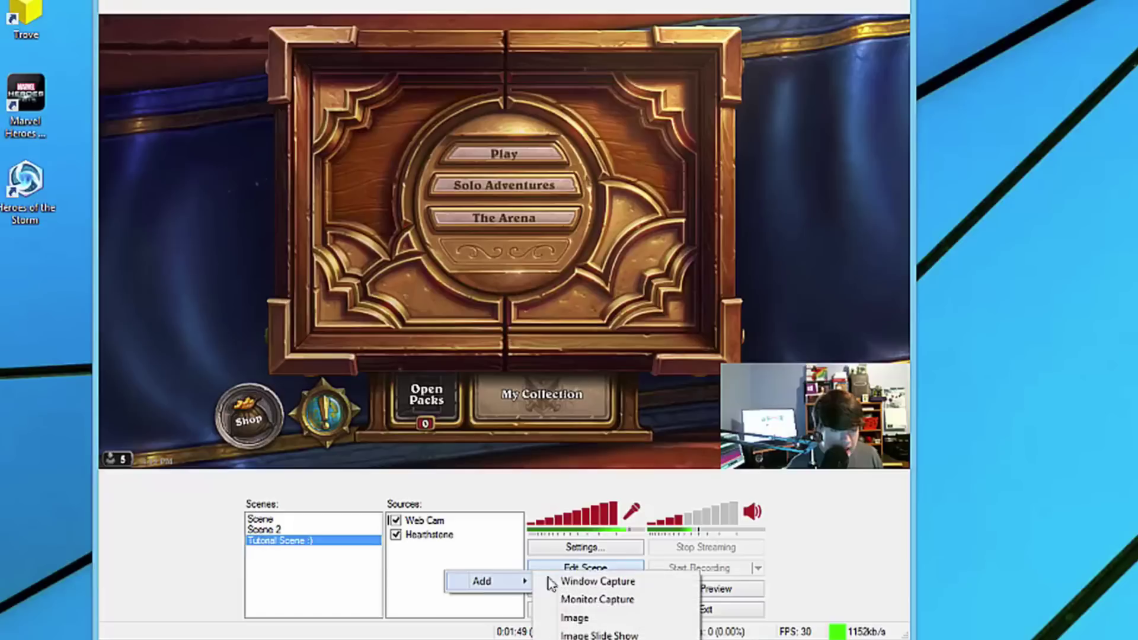
pyautogui.click(587, 639)
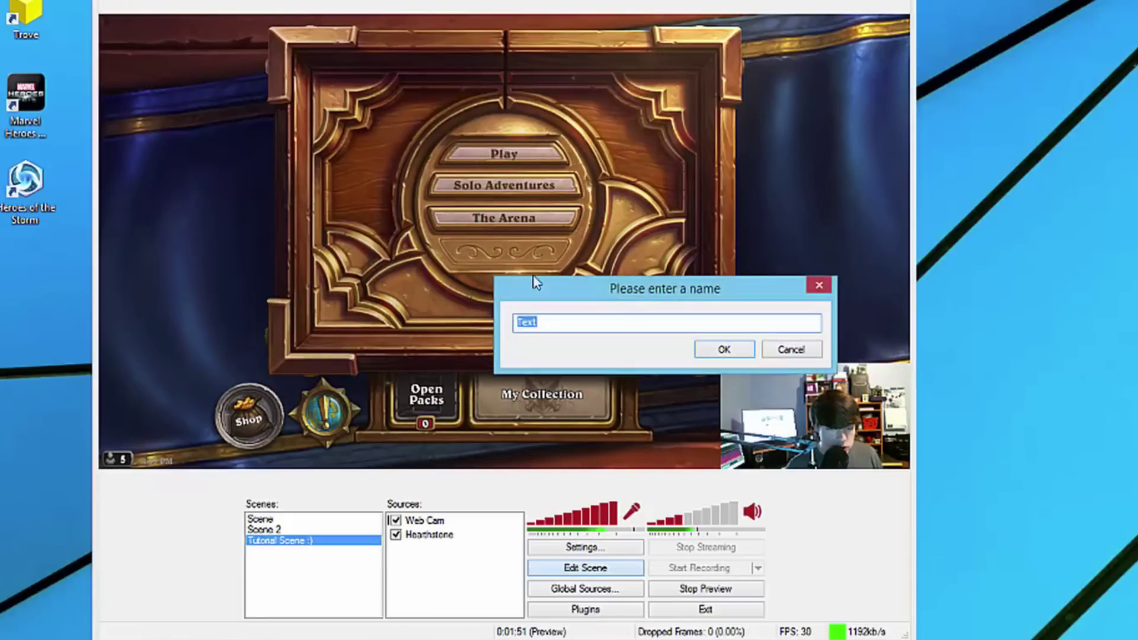
pyautogui.click(716, 354)
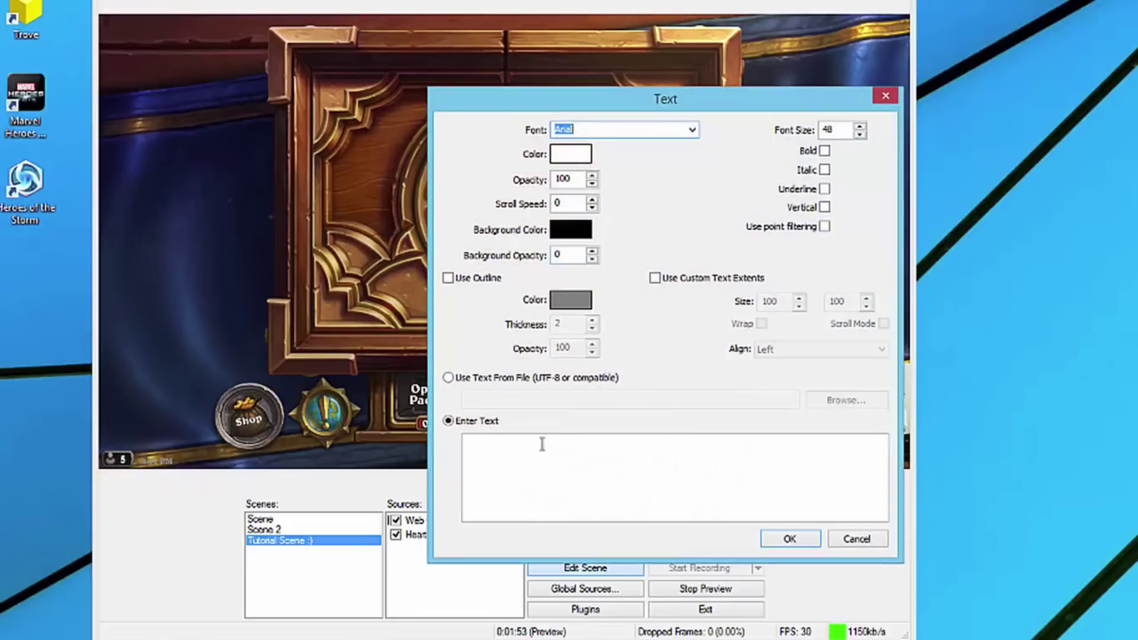
pyautogui.click(517, 466)
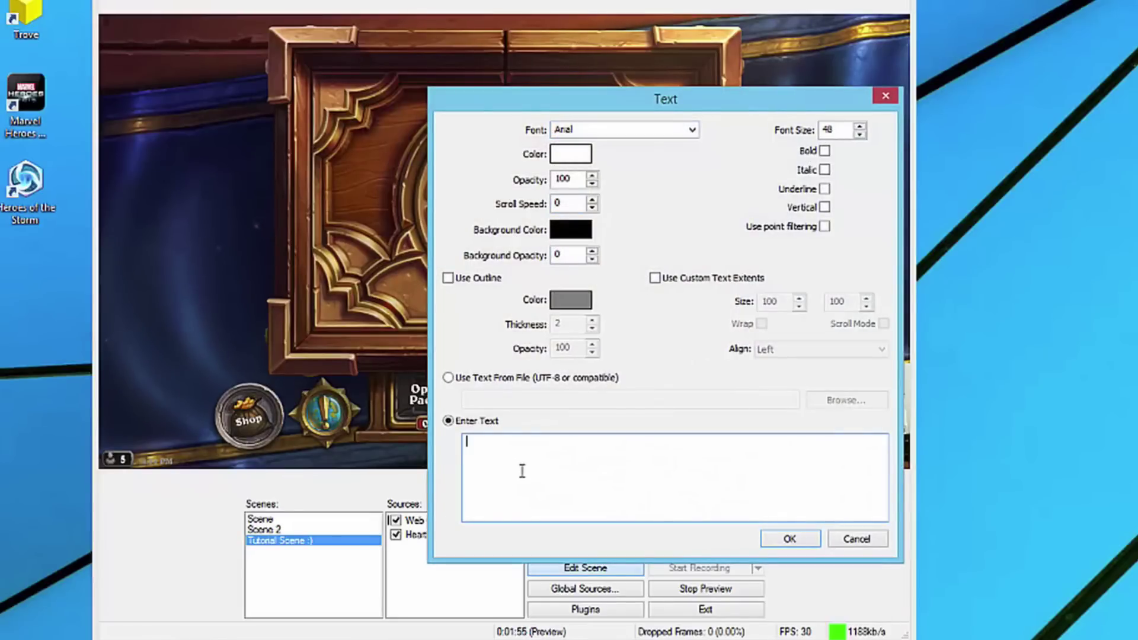
pyautogui.write('Enter Giveaway!')
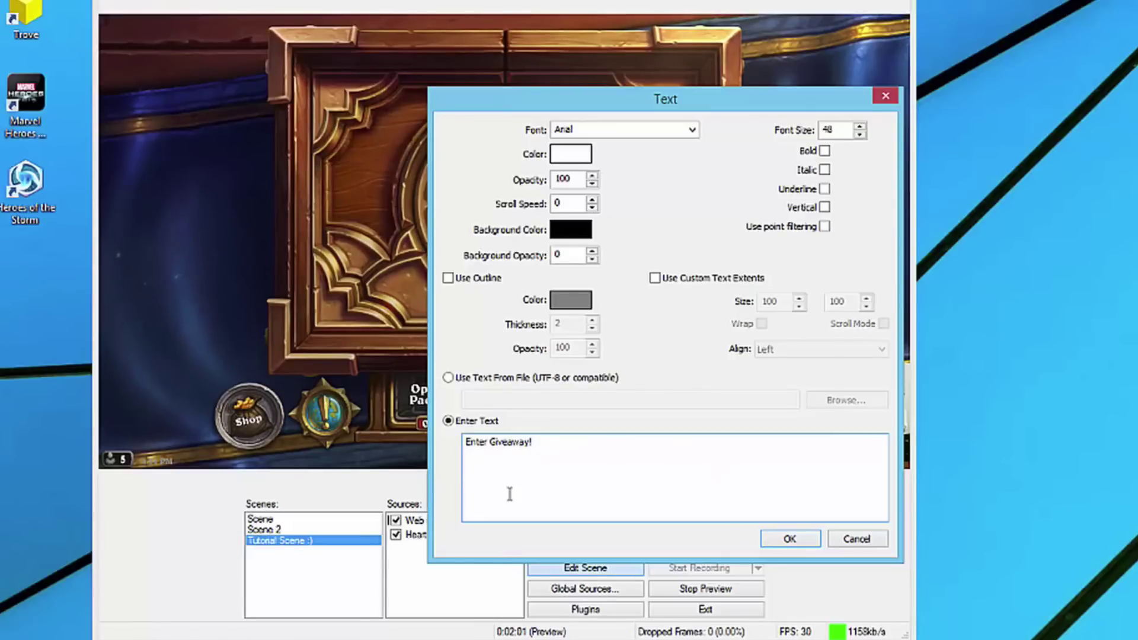
pyautogui.click(790, 541)
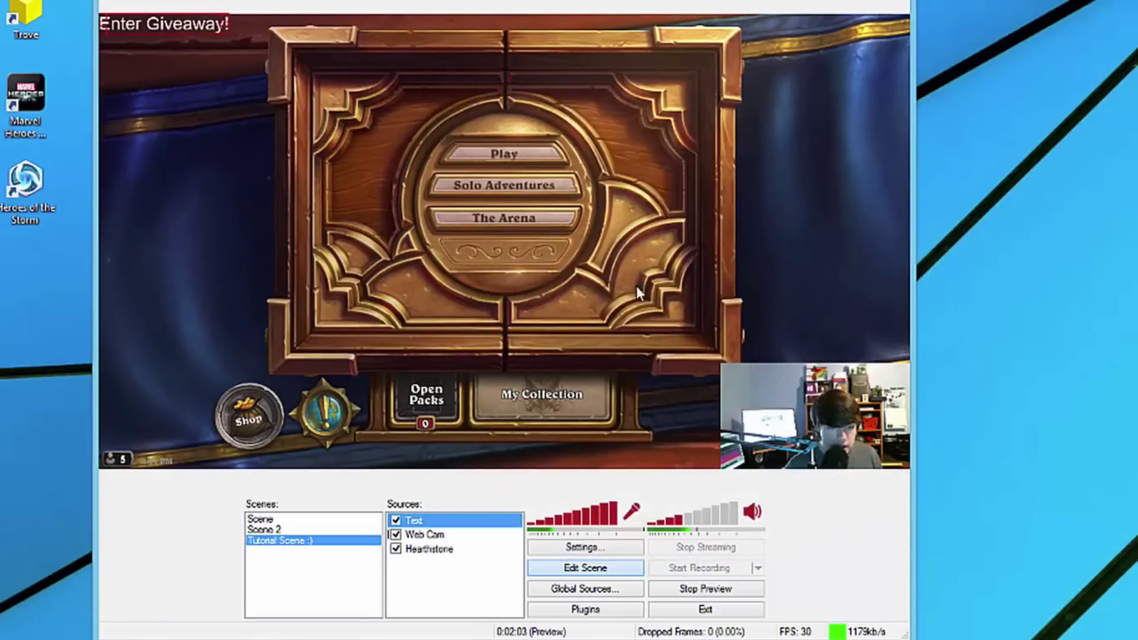
pyautogui.moveTo(171, 26); pyautogui.dragTo(816, 231)
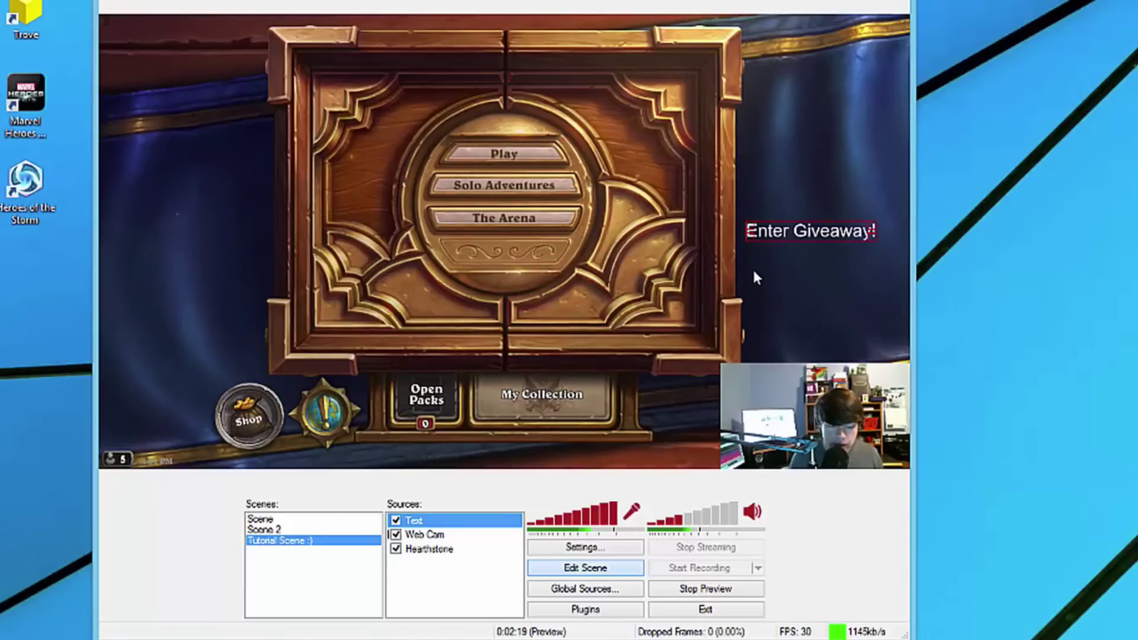
# Remove the Text source from Tutorial Scene :) and stop the stream preview
pyautogui.rightClick(446, 574)
pyautogui.moveTo(477, 587)
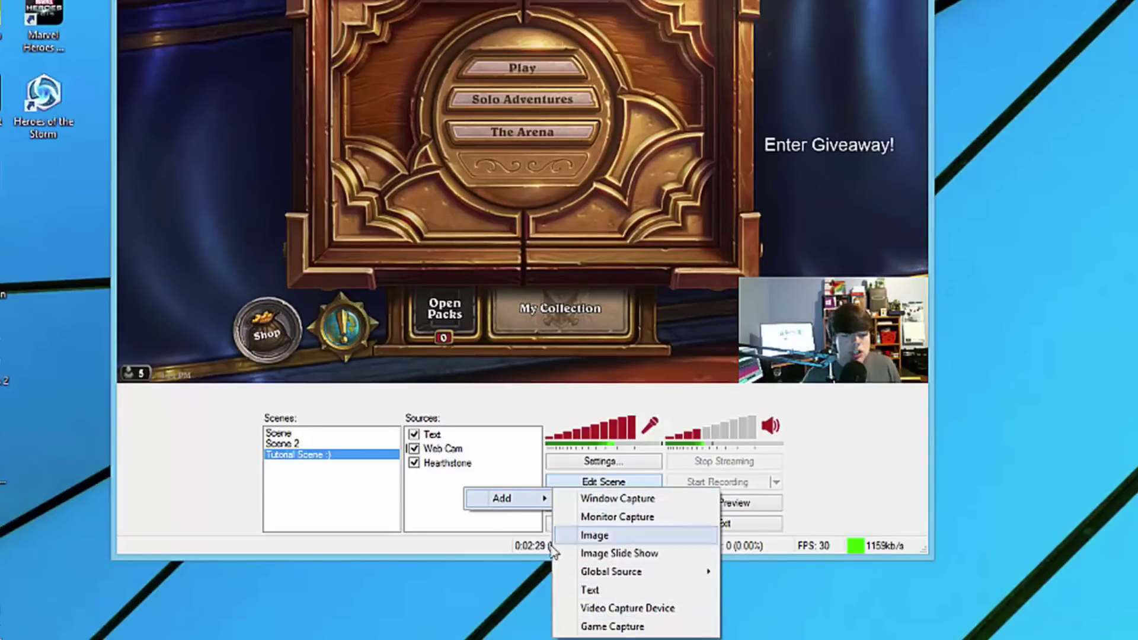
pyautogui.click(444, 455)
pyautogui.rightClick(442, 436)
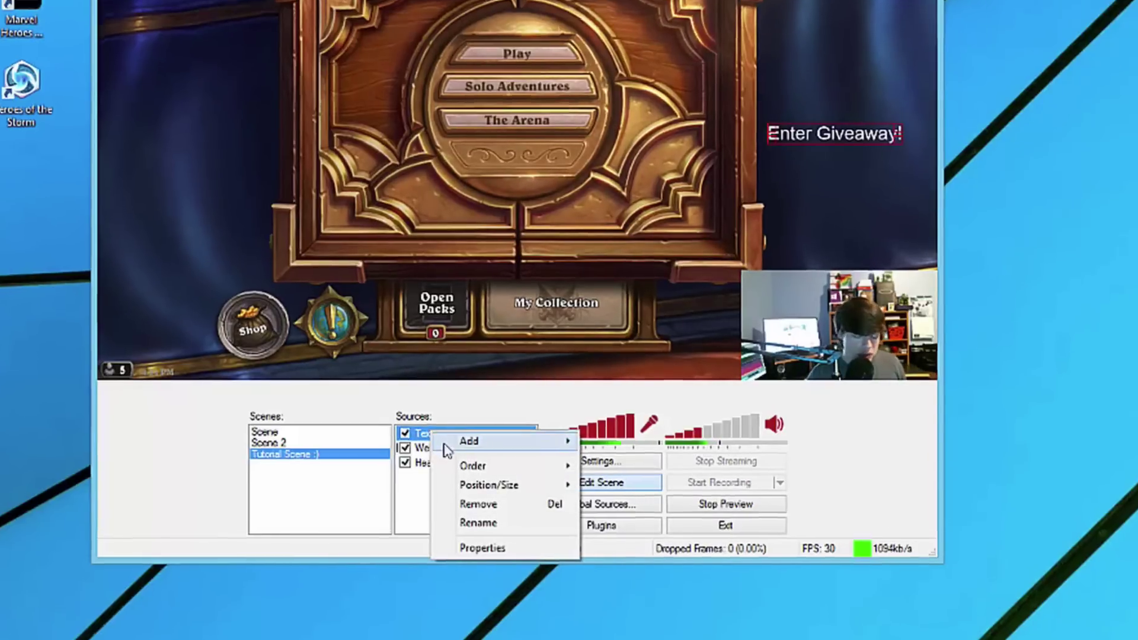
pyautogui.moveTo(452, 450)
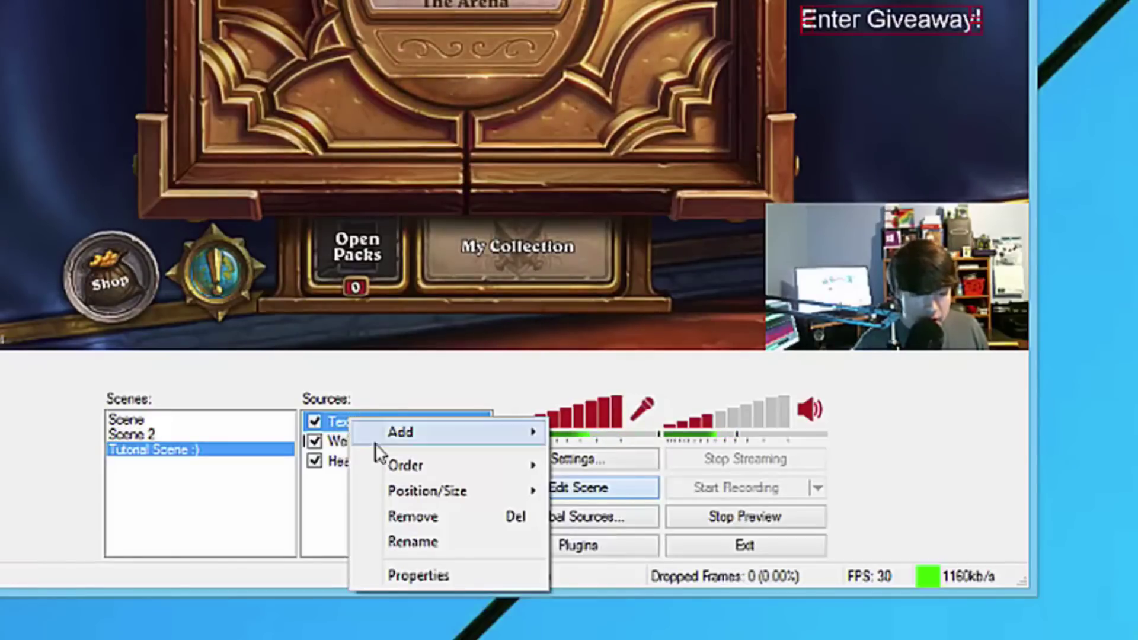
pyautogui.click(415, 517)
pyautogui.click(690, 237)
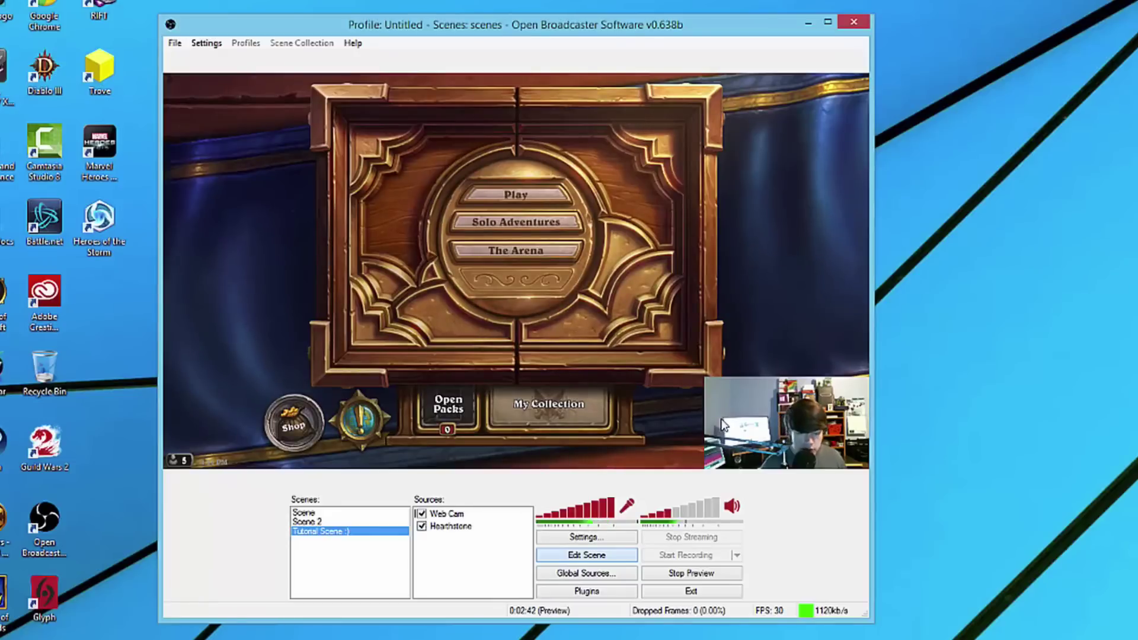
pyautogui.click(689, 575)
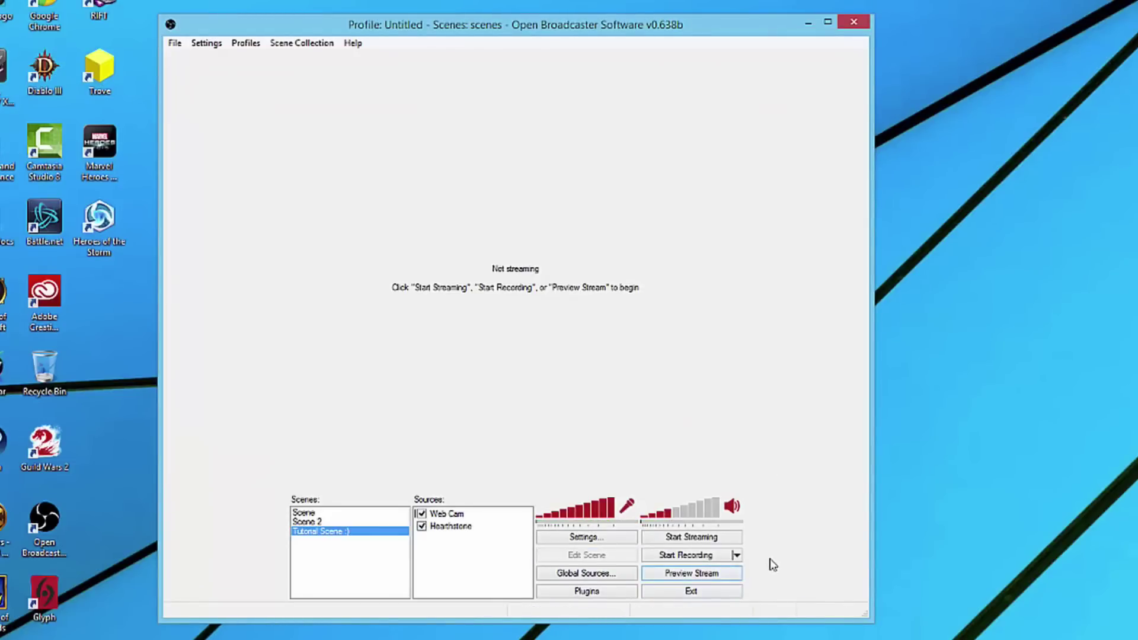